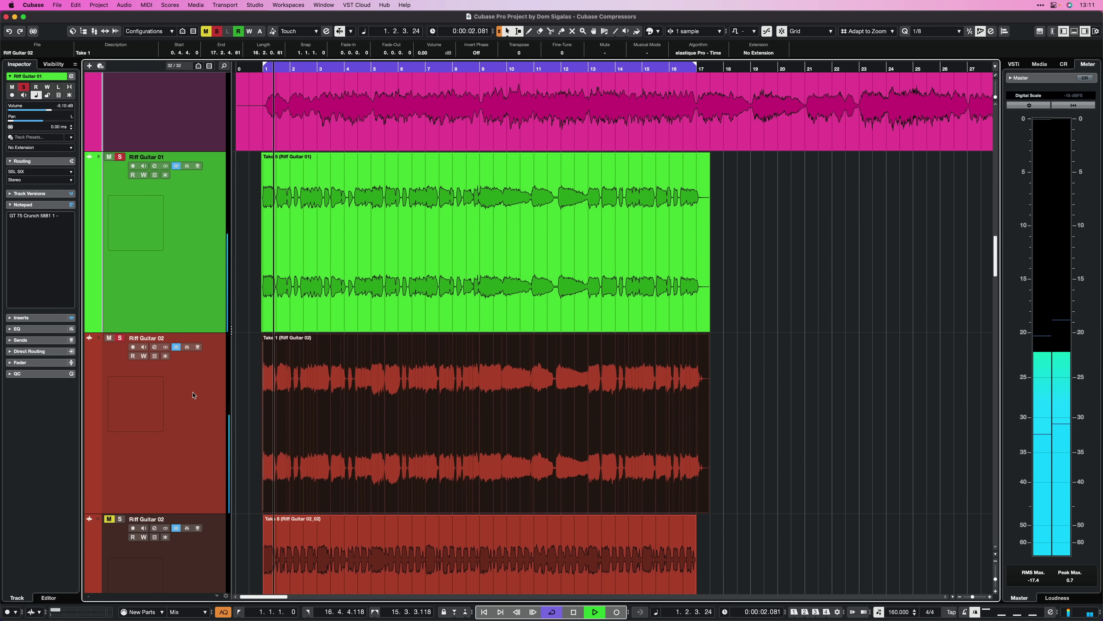
Step: Zoom in horizontally while Riff Guitar 01 plays against the pink reference, then stop playback
key("h")
key("h")
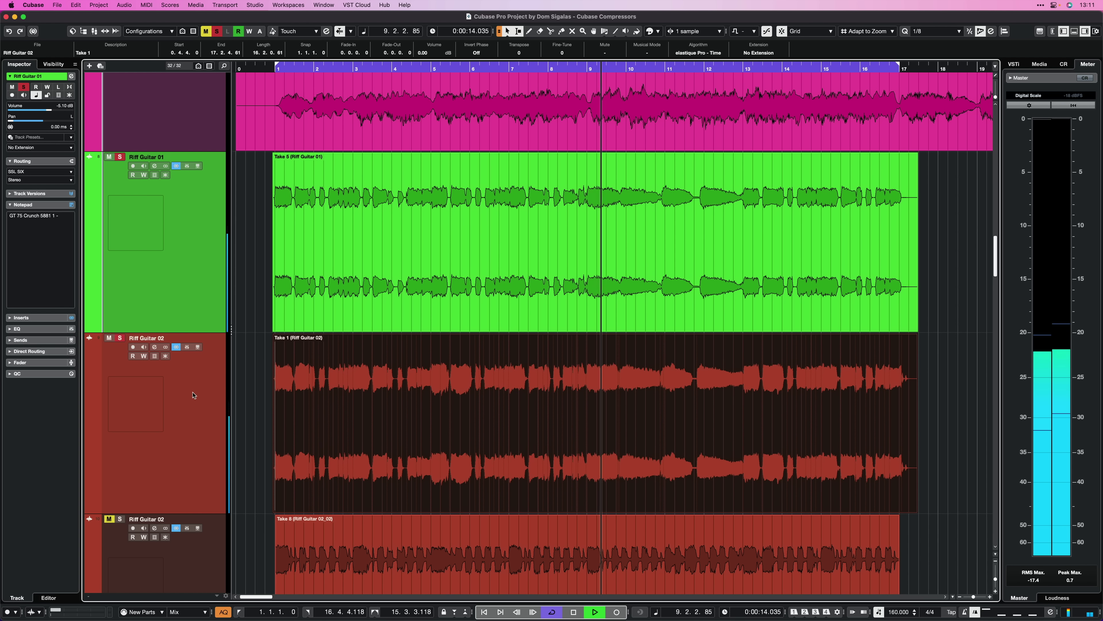
key("space")
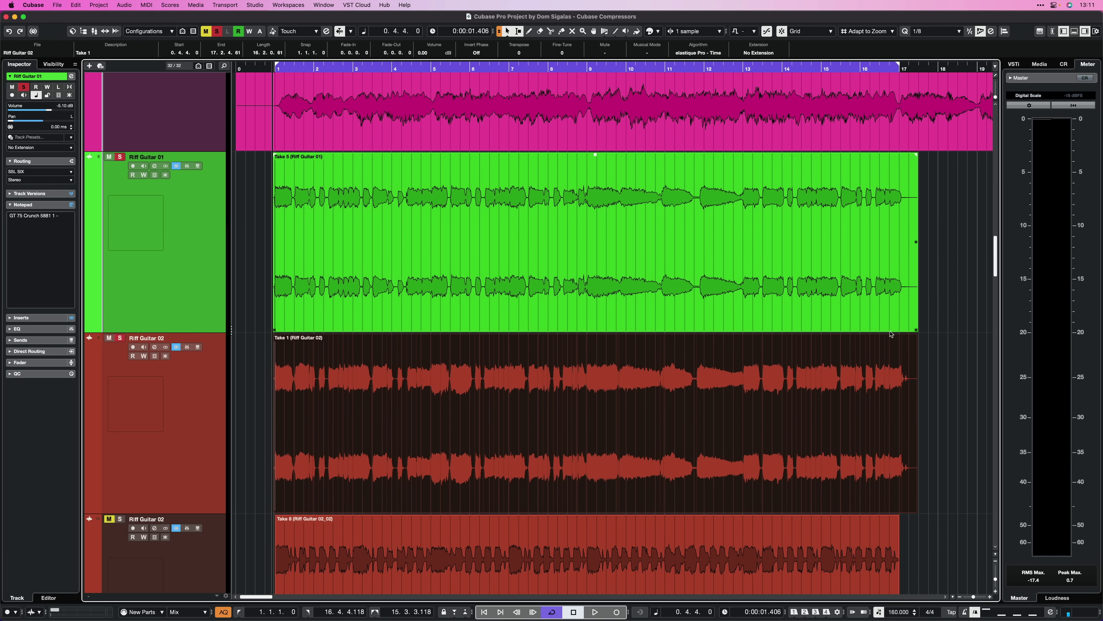
left_click(637, 457)
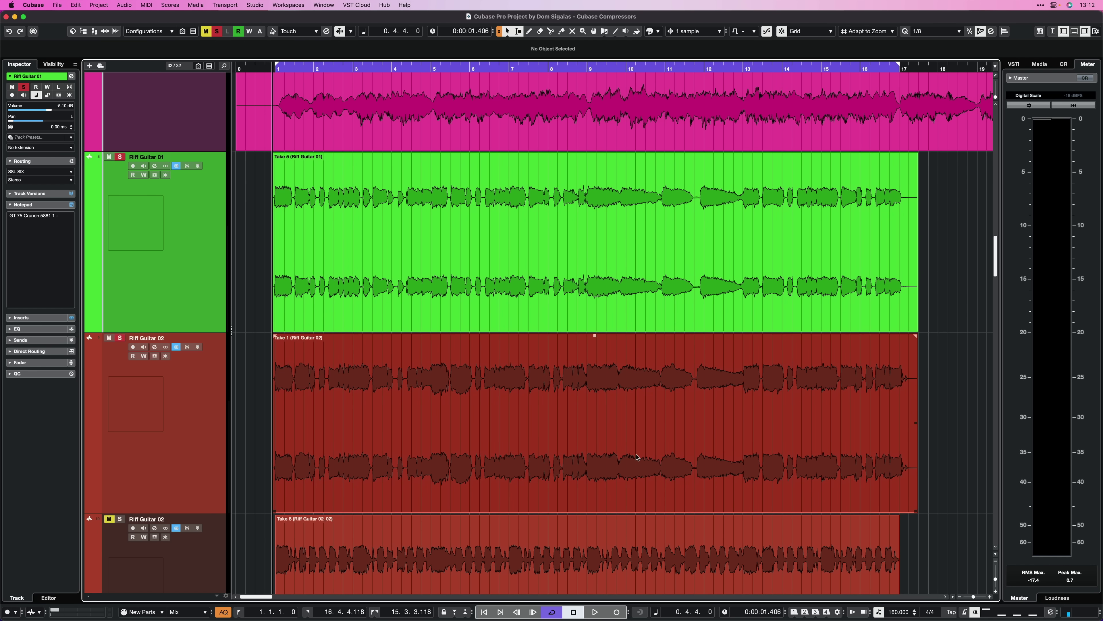
left_click(641, 286)
left_click(401, 477)
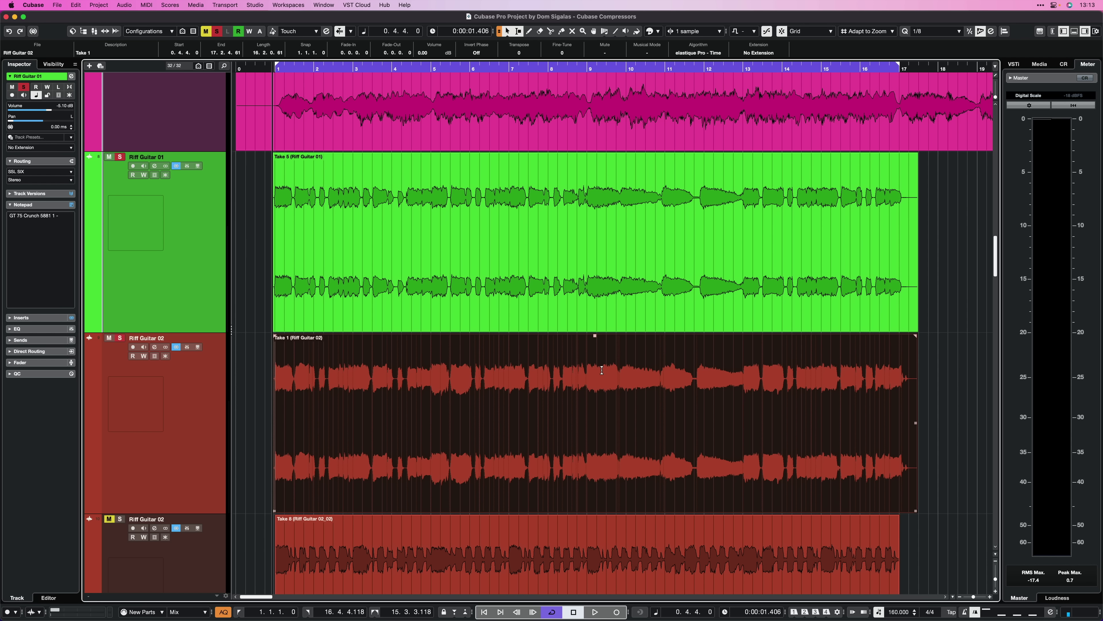
left_click_drag(606, 371, 617, 372)
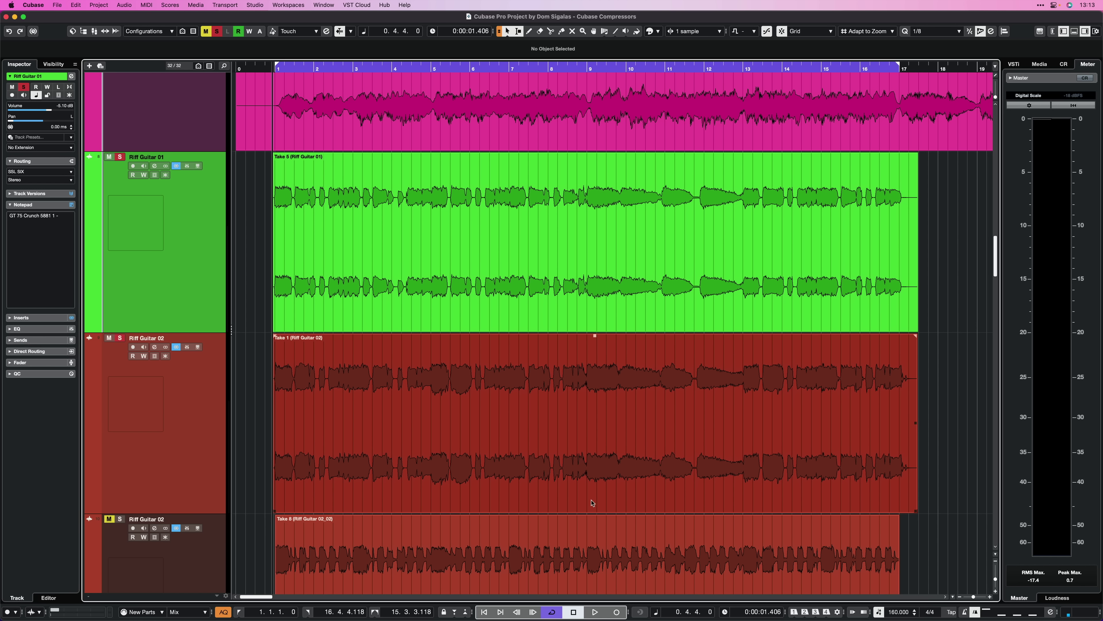
Step: Select Take 1 of Riff Guitar 02 together with Take 5 and open both in the sample editor
left_click(543, 499)
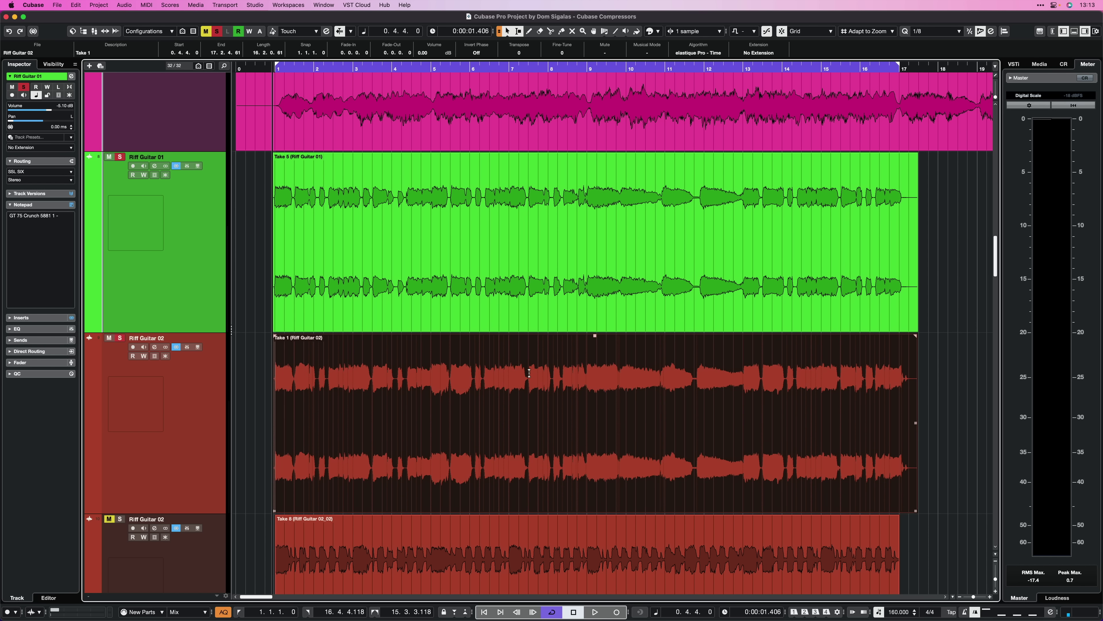
left_click(552, 306, "super")
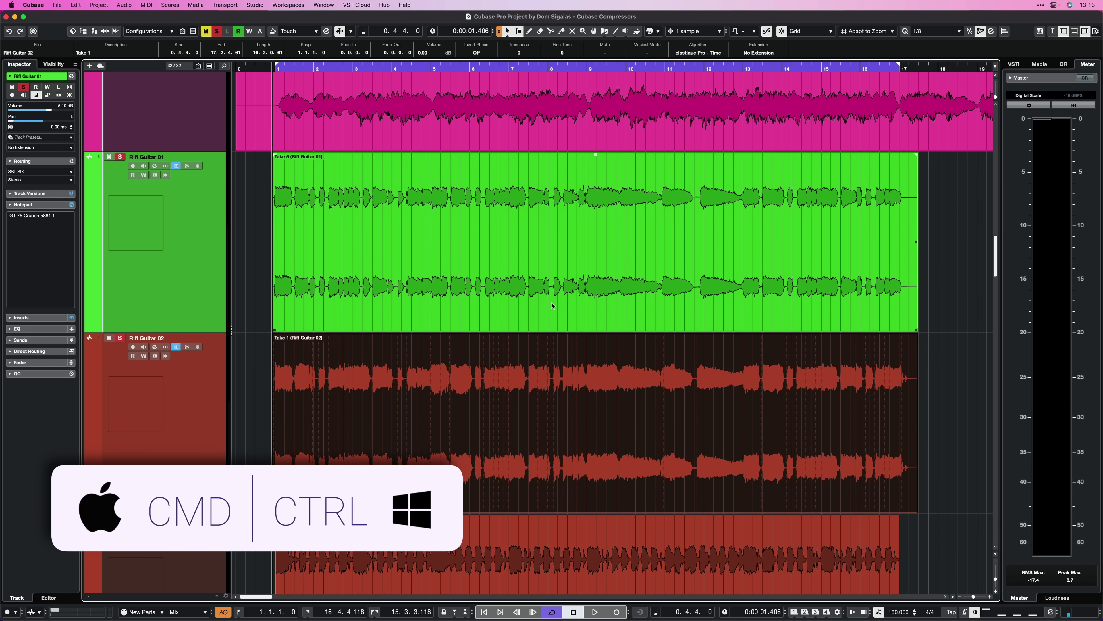
left_click(552, 305, "super")
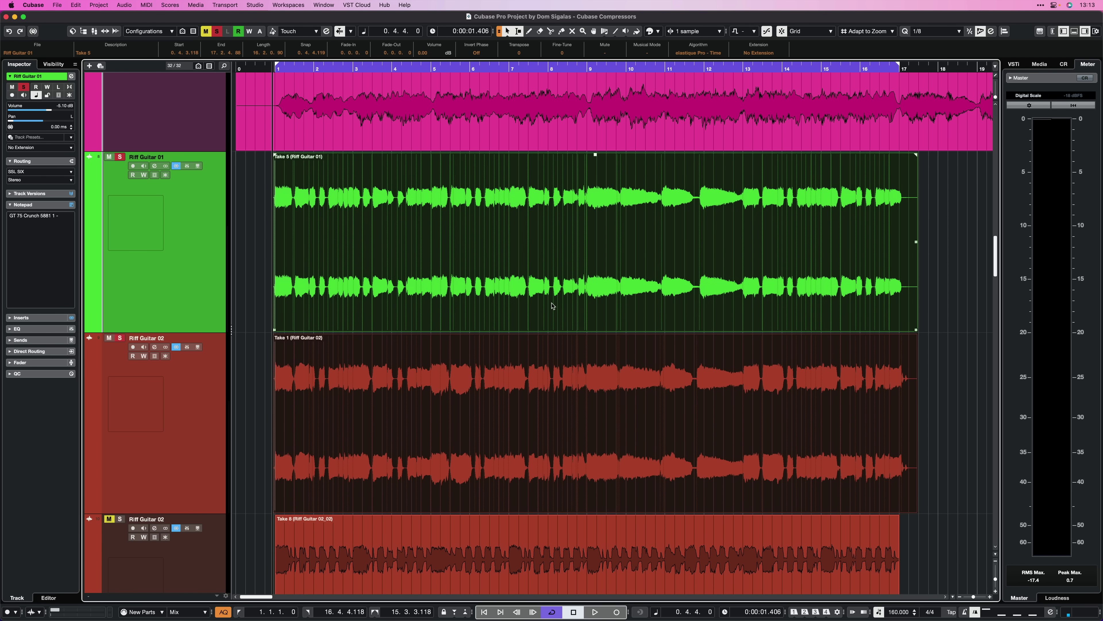
double_click(553, 306)
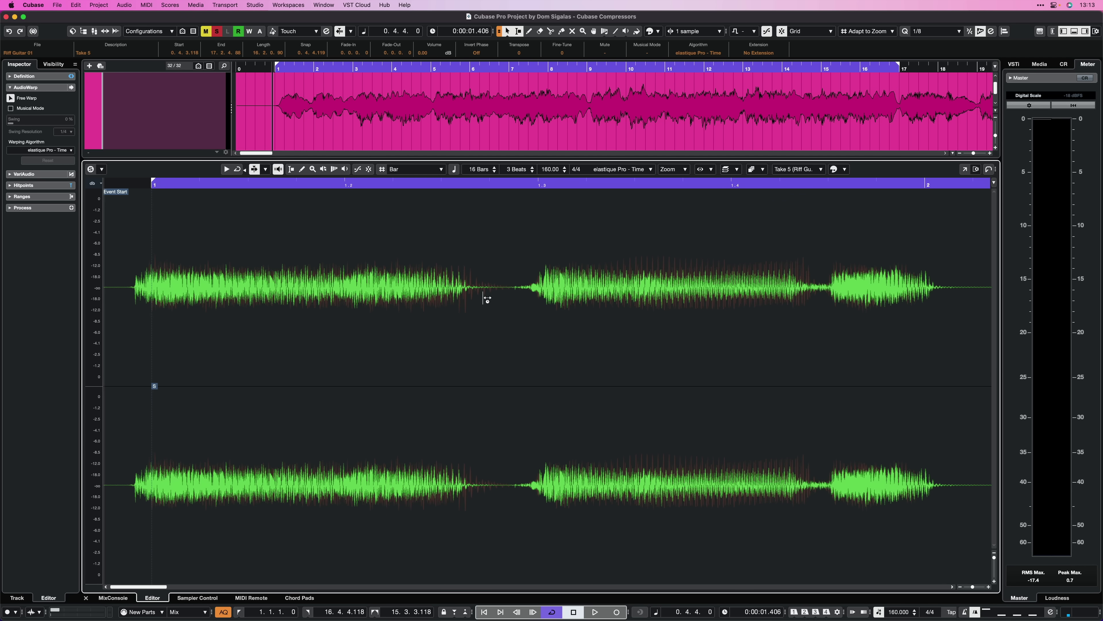
Step: Switch the editor to Take 1, then back to Take 5, and zoom out across bars 4–15
left_click(807, 168)
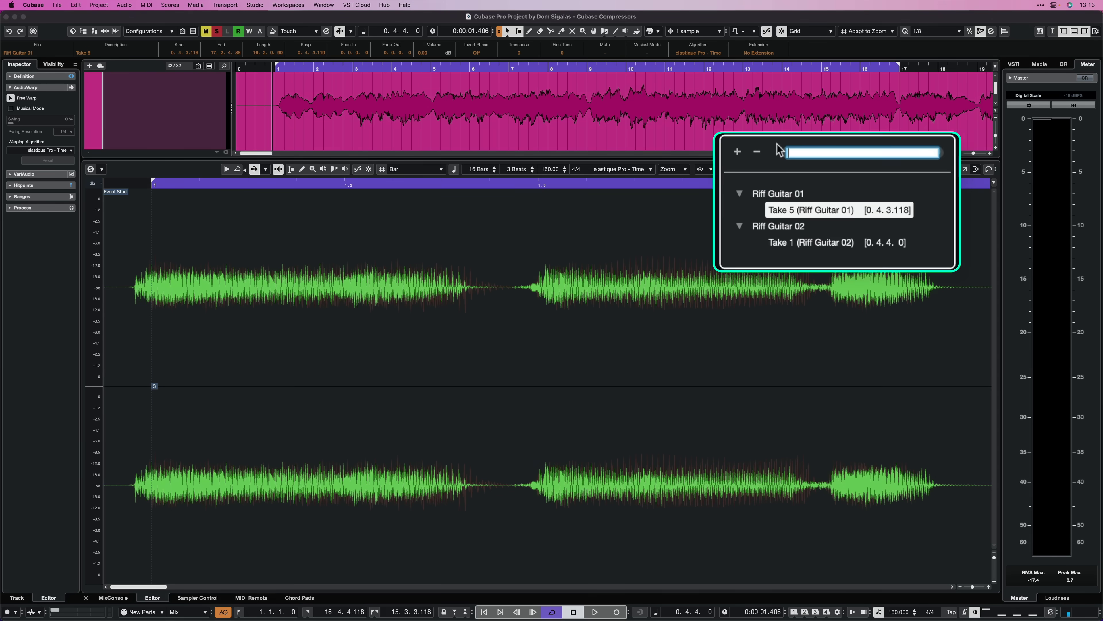
left_click(775, 243)
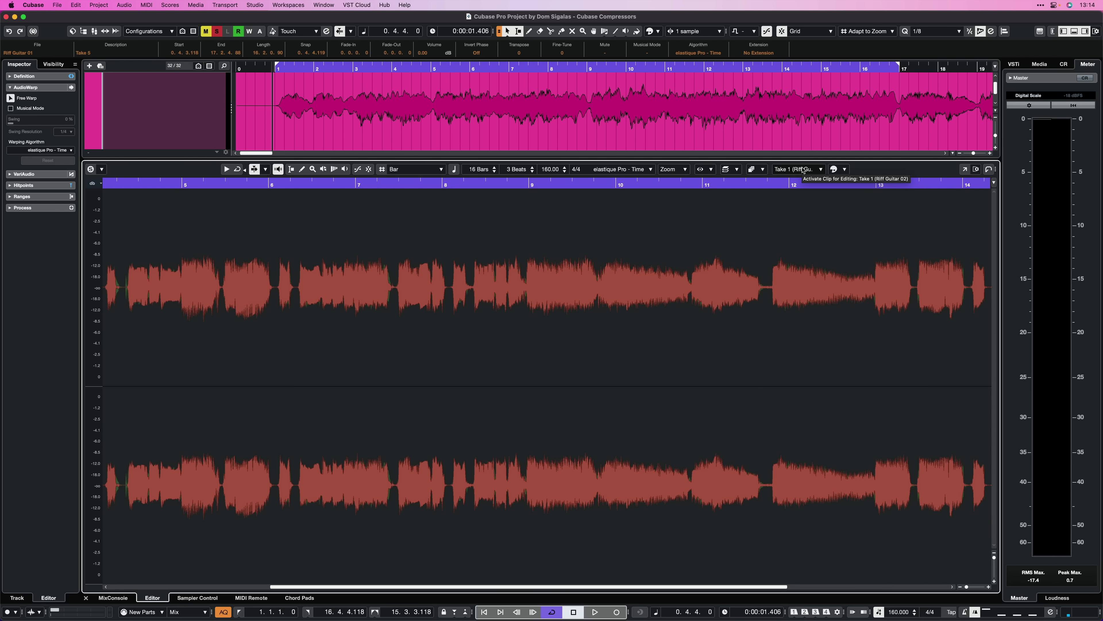
left_click(802, 170)
left_click(813, 205)
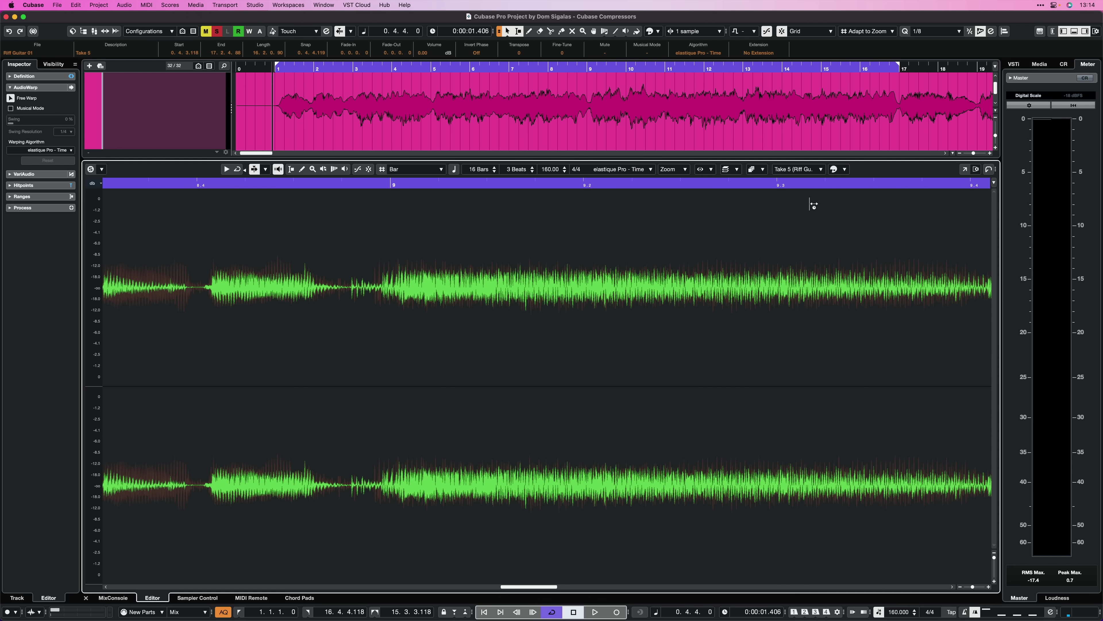
key("g")
key("g")
key("g")
key("g")
key("g")
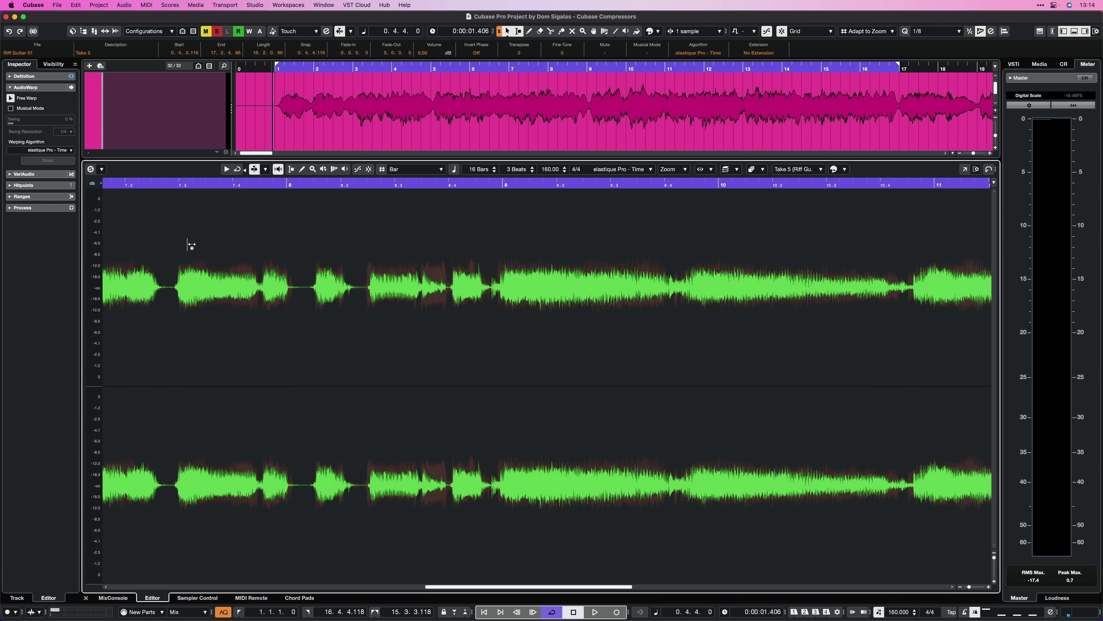
key("g")
key("g")
key("g")
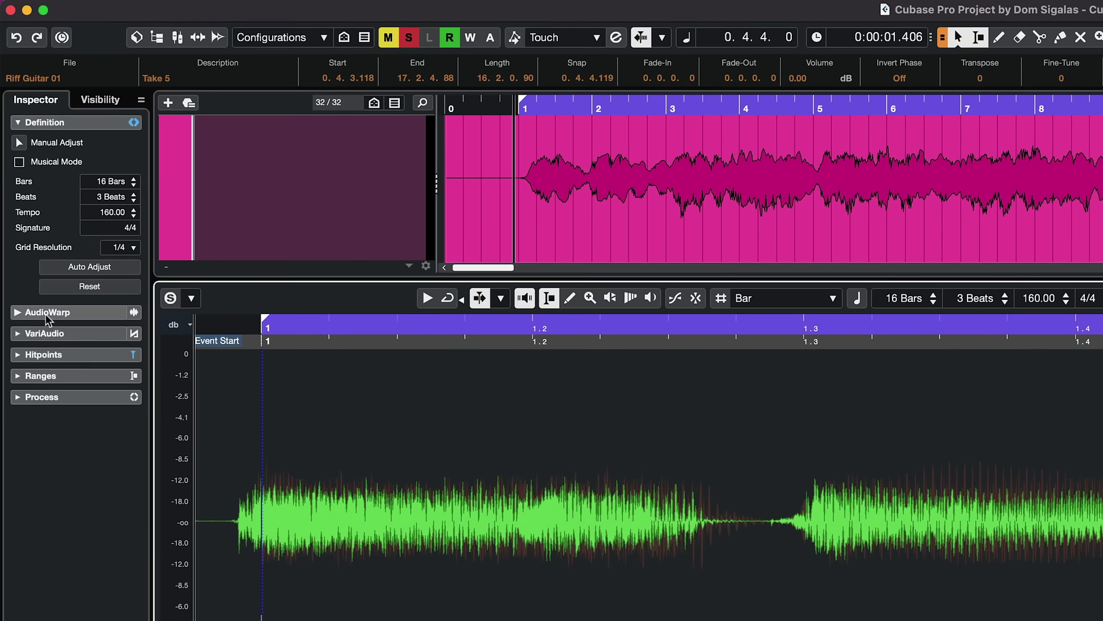
Step: Enable Free Warp under AudioWarp for Take 5 and place a warp marker at its end, bar 17
left_click(25, 176)
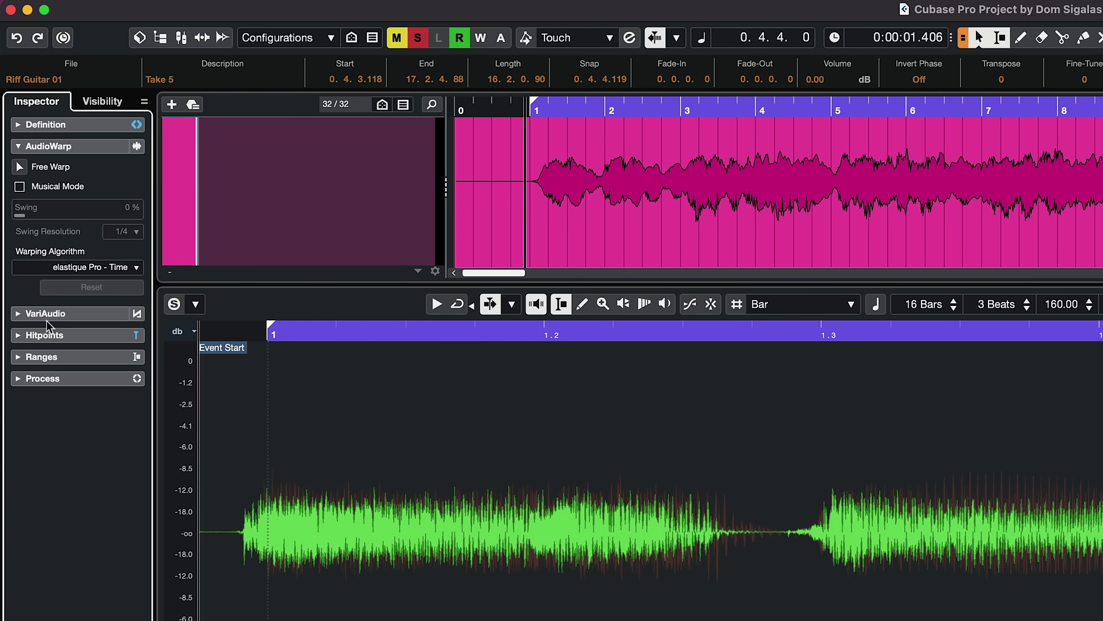
left_click(20, 166)
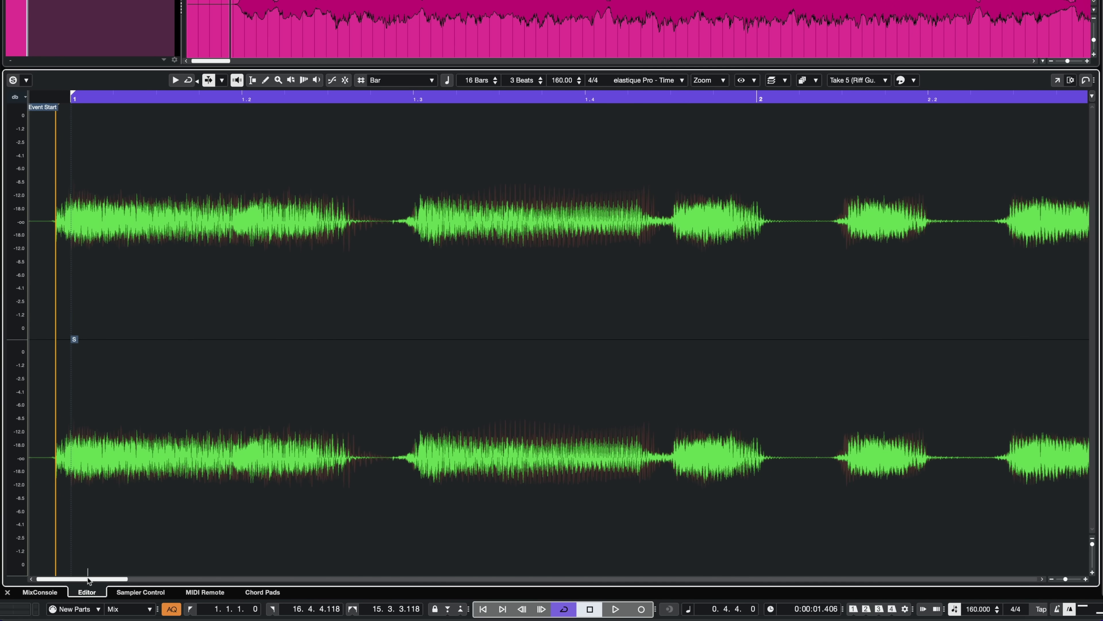
left_click_drag(89, 580, 1042, 505)
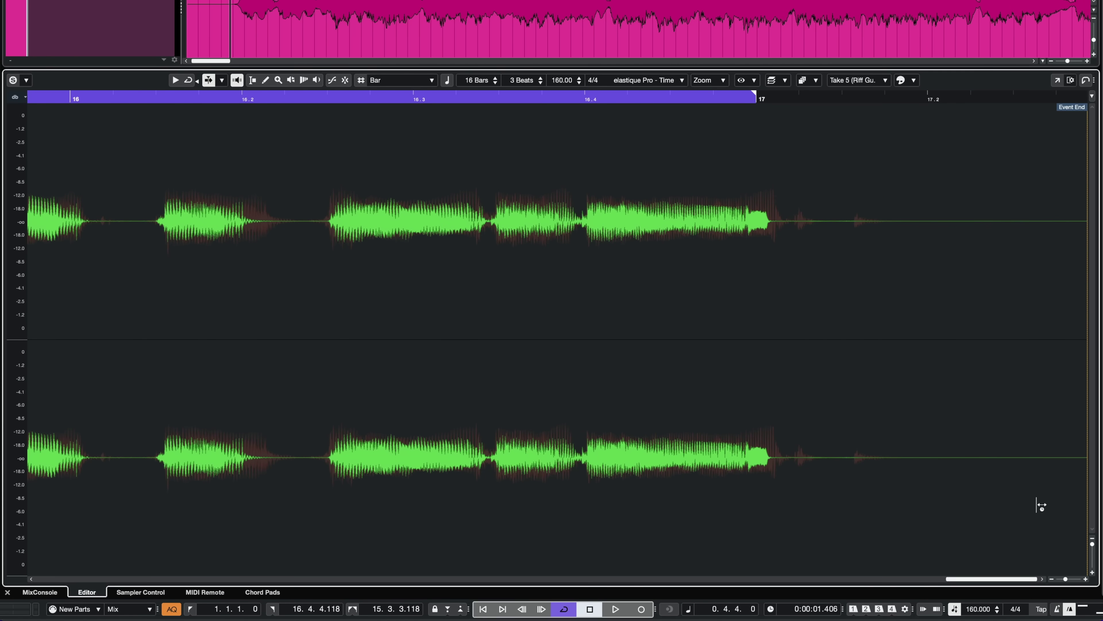
left_click(775, 228)
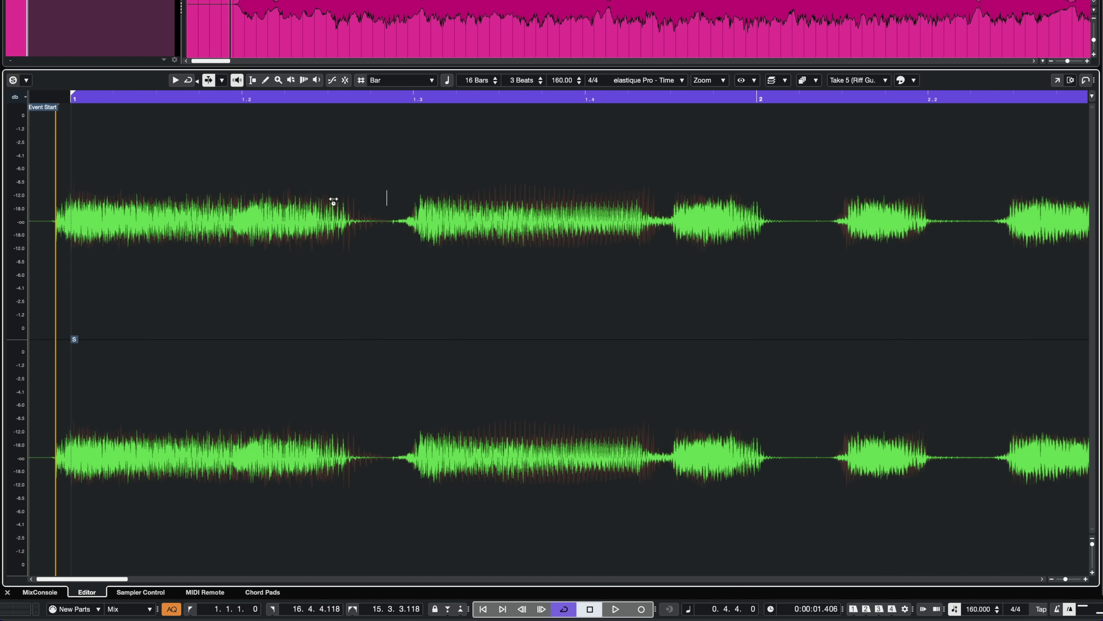
left_click(420, 201)
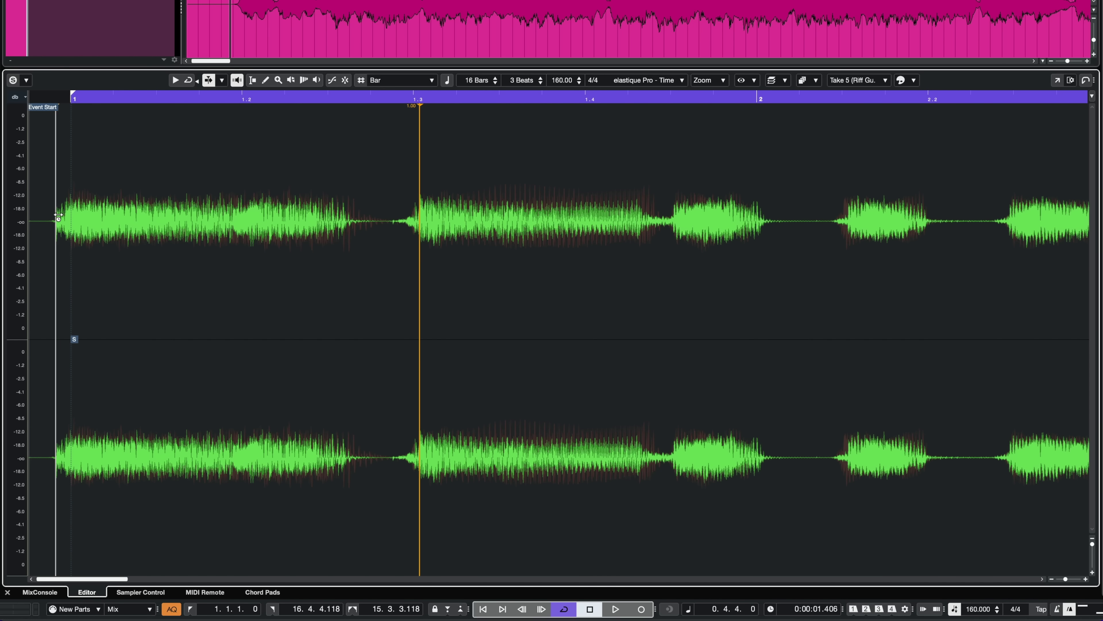
left_click_drag(59, 216, 83, 220)
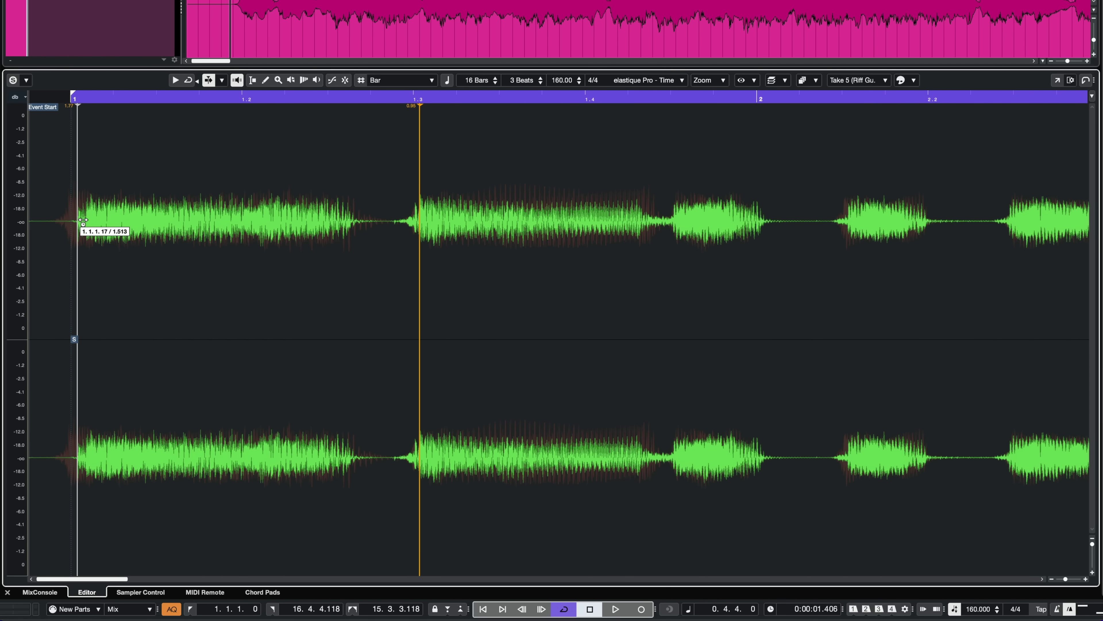
left_click_drag(82, 221, 70, 223)
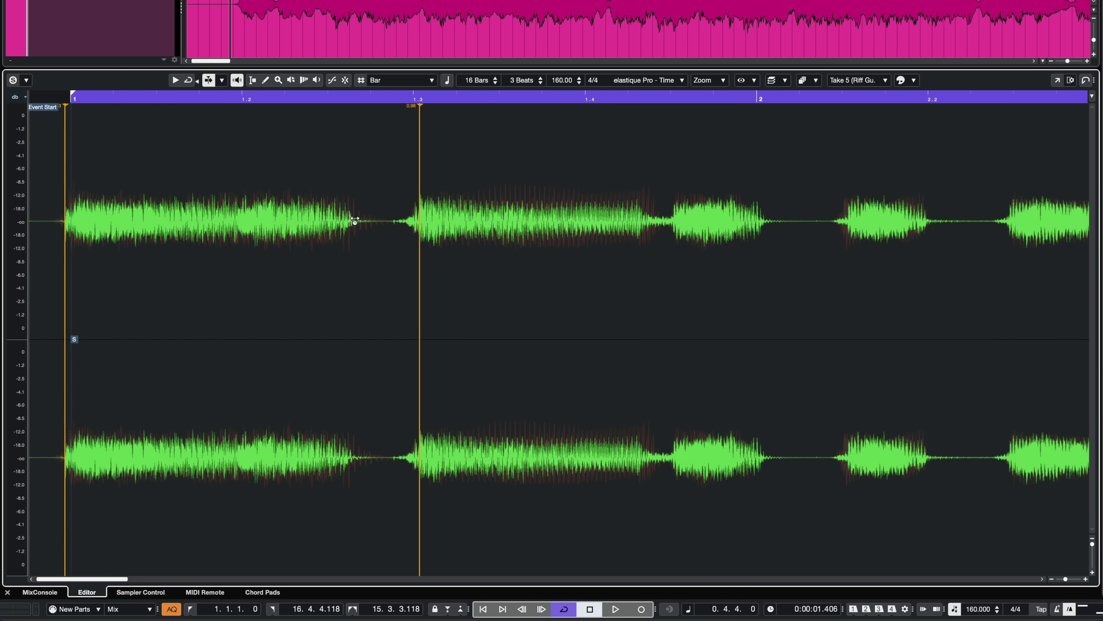
left_click_drag(354, 222, 372, 222)
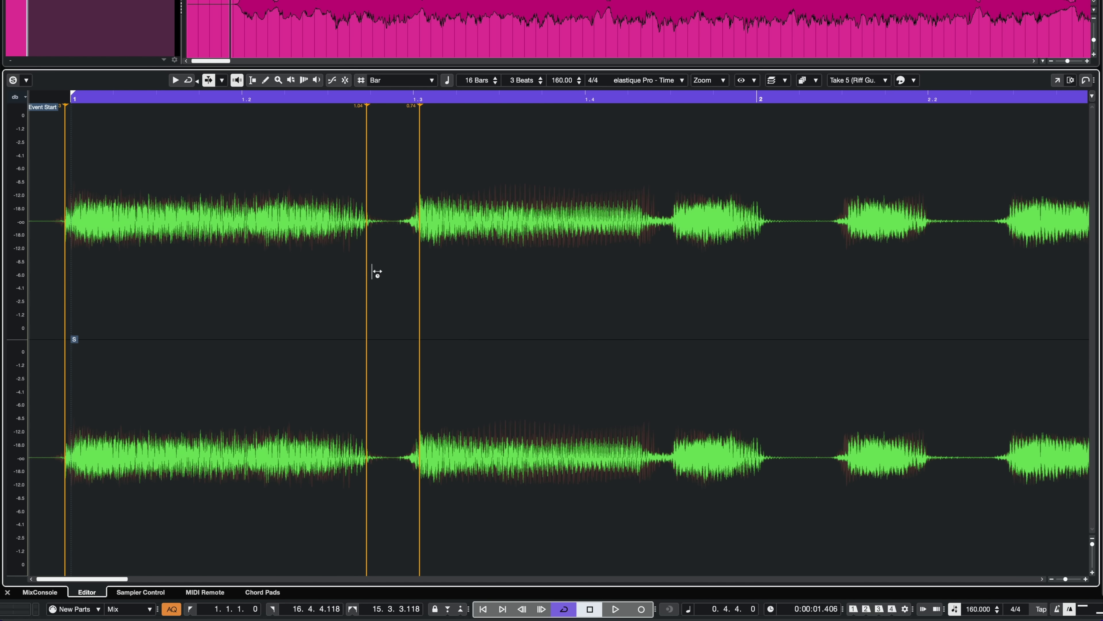
left_click(673, 219)
left_click_drag(678, 217, 655, 221)
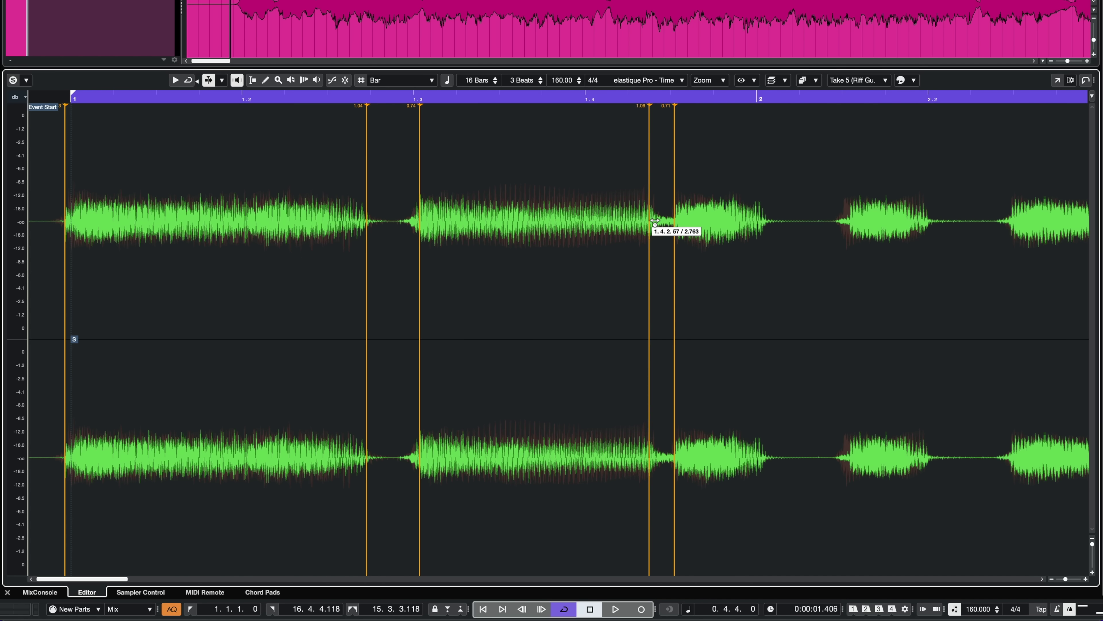
left_click(855, 222)
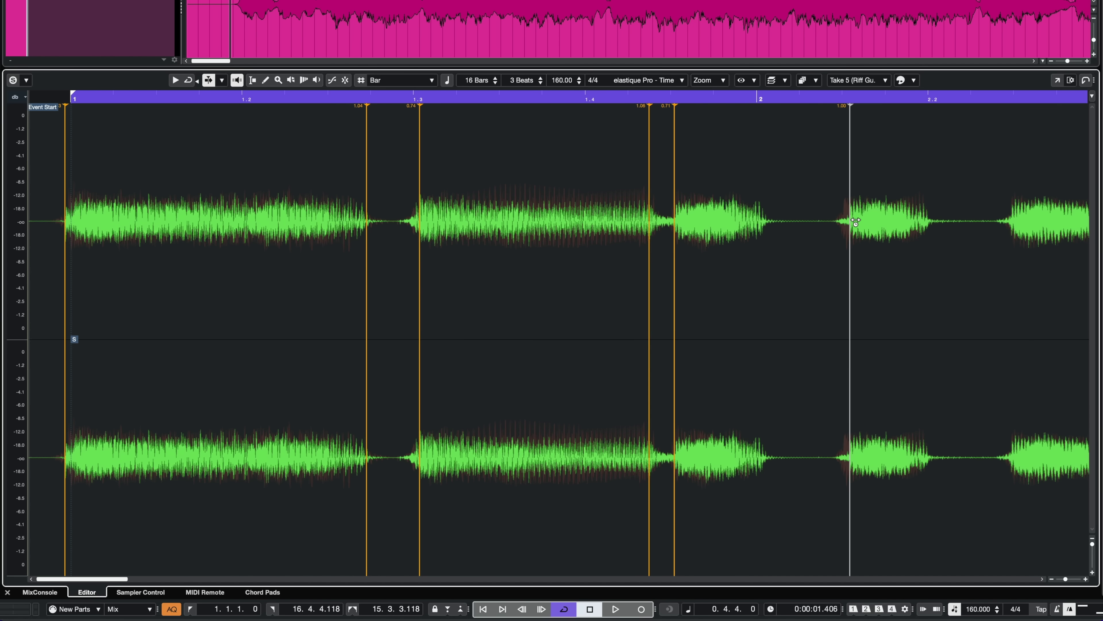
left_click(1015, 214)
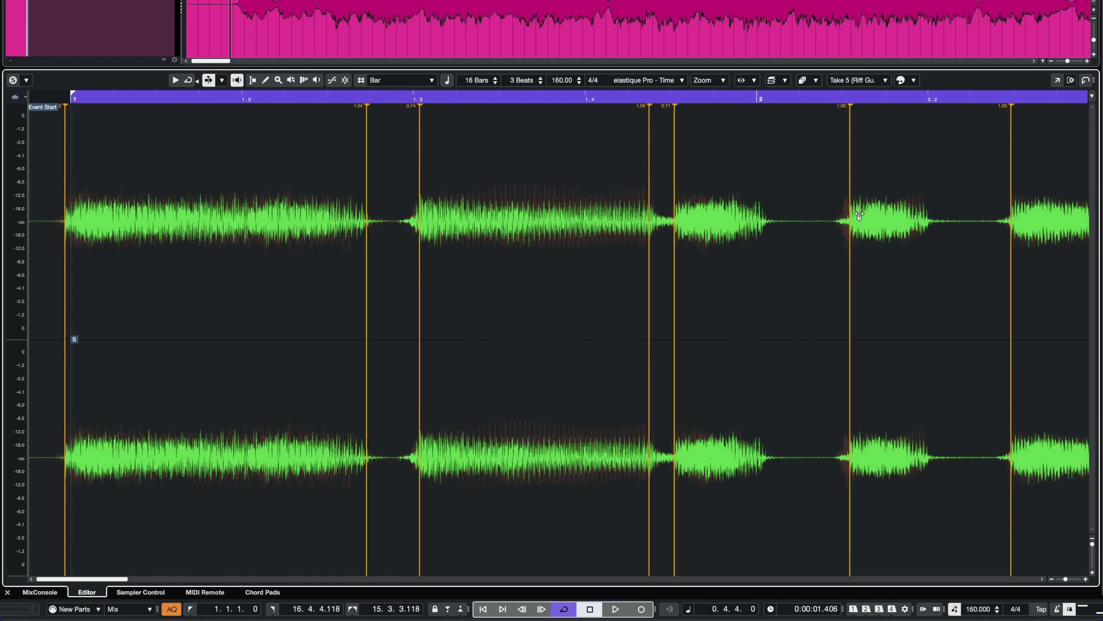
left_click_drag(854, 217, 845, 216)
scroll(887, 239, "right", 10)
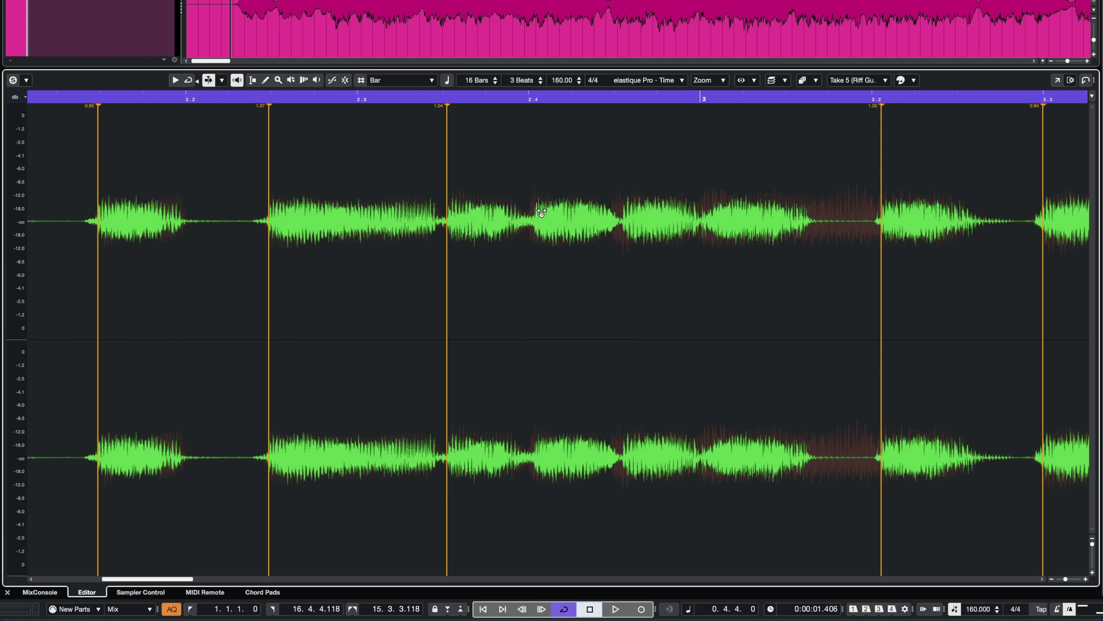
Step: Create three warp markers around bars 2–3, shifting the guitar notes onto the reference transients
left_click_drag(536, 215, 535, 213)
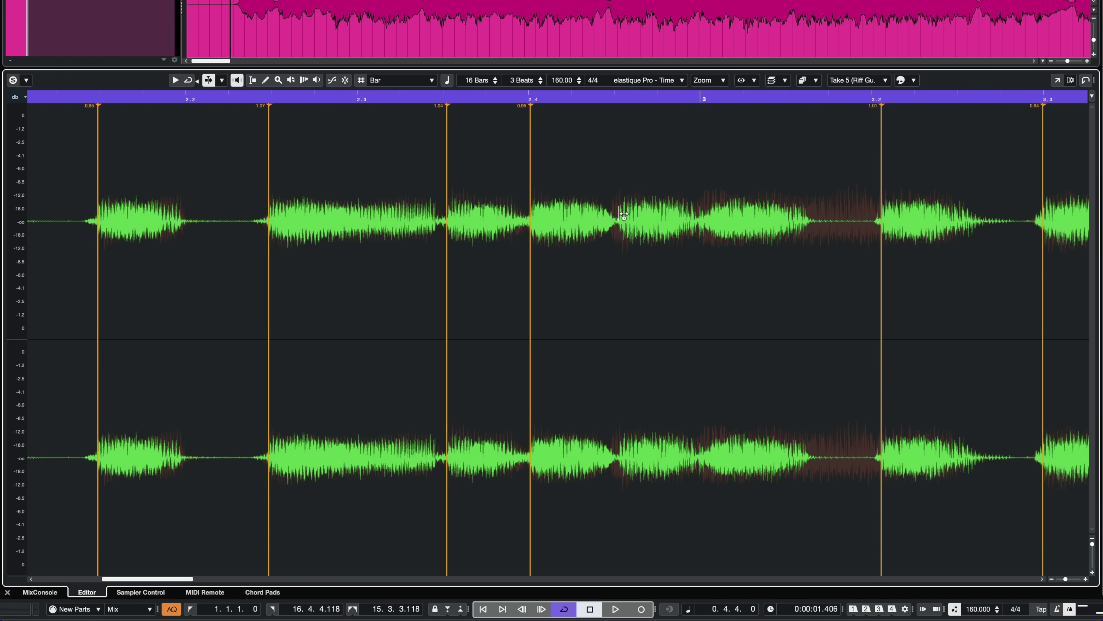
left_click_drag(625, 216, 607, 216)
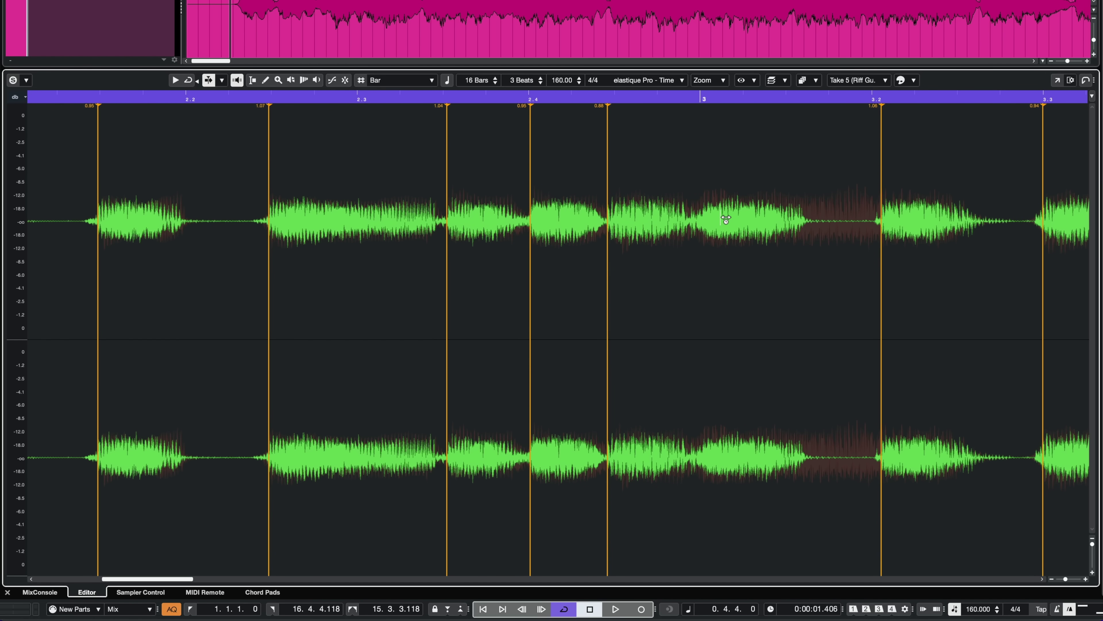
left_click_drag(710, 214, 696, 215)
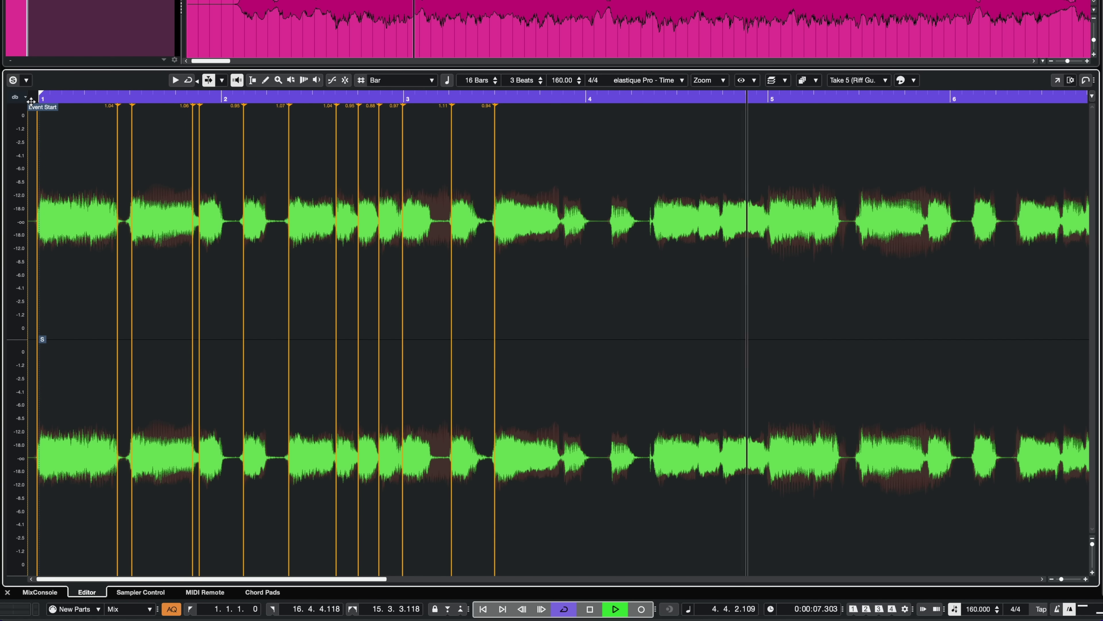
Step: Add warp markers near bars 5 and 6 and audition the warped passage from bar 4
key("space")
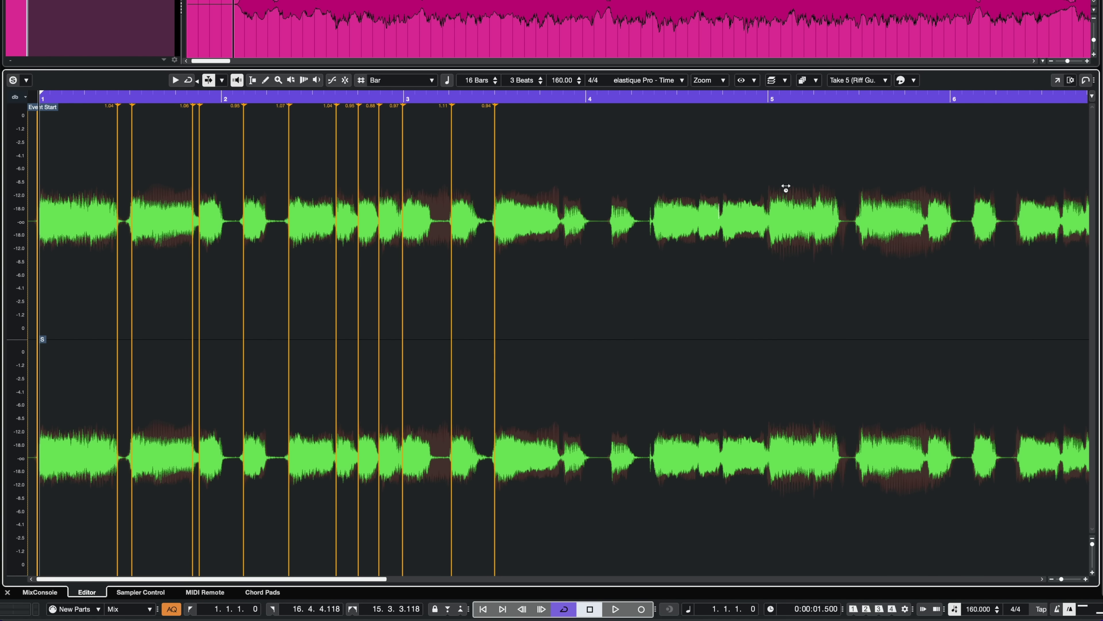
left_click(860, 204)
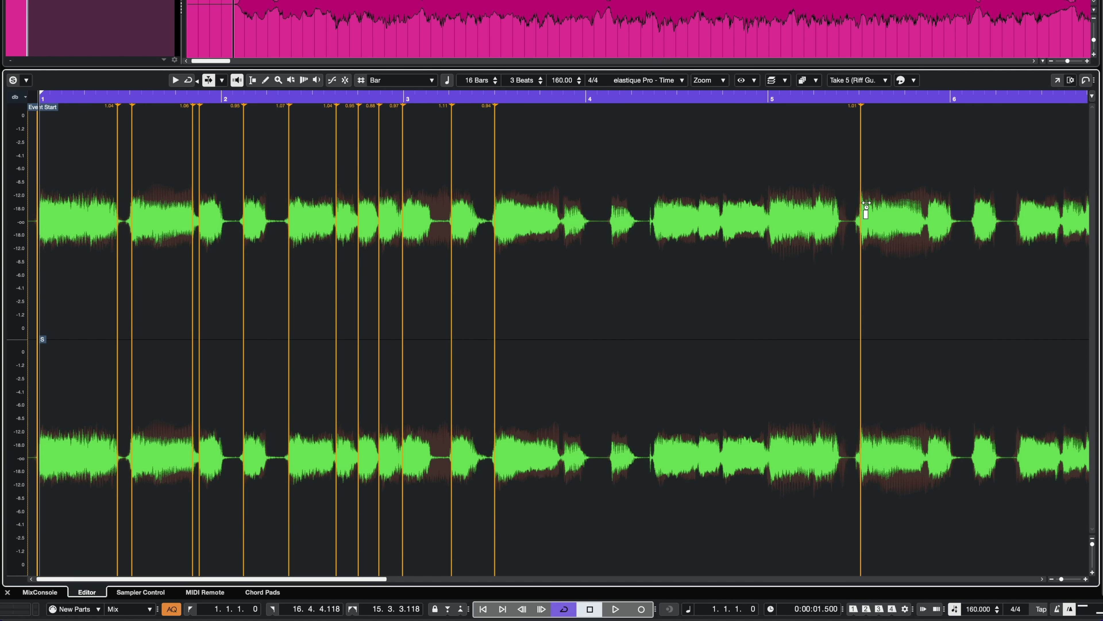
left_click(1063, 213)
left_click_drag(1019, 211, 1017, 212)
left_click(975, 214)
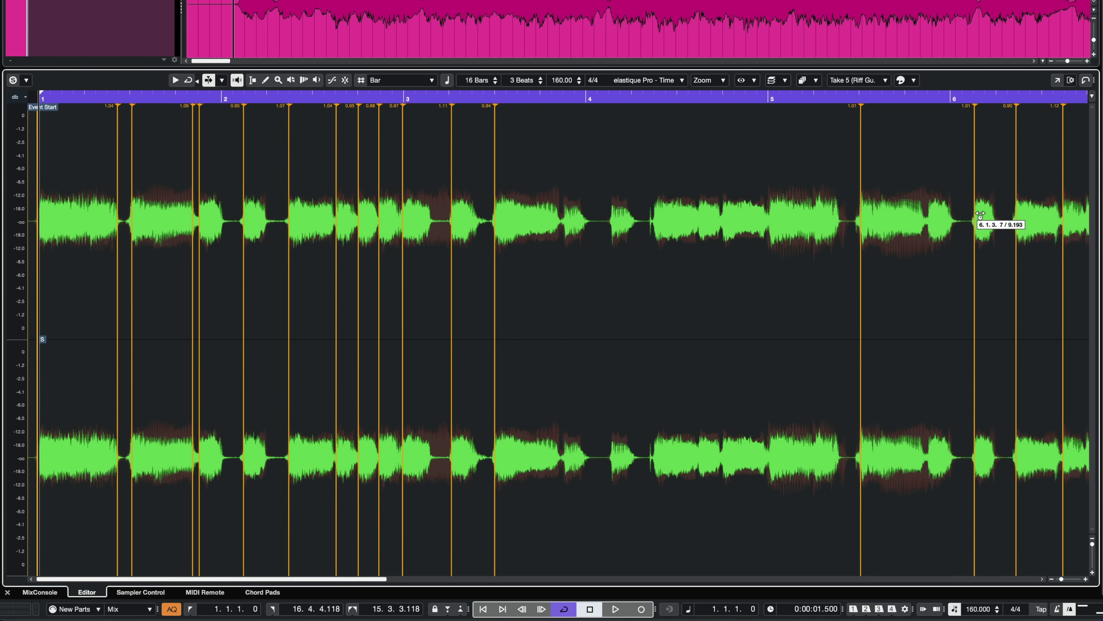
left_click(737, 147)
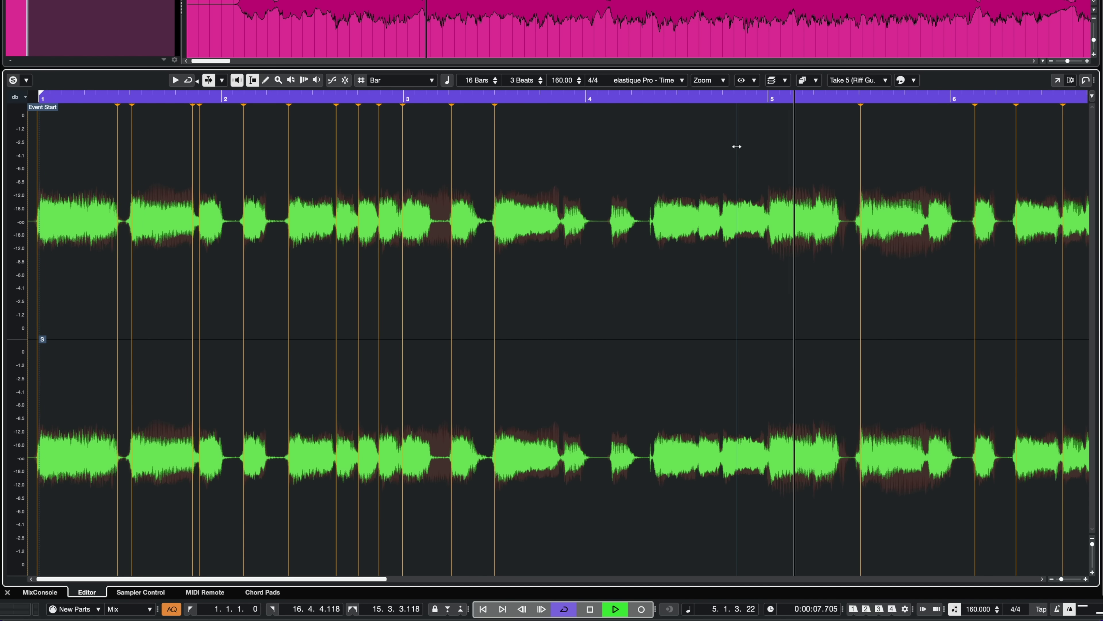
key("space")
Step: Add two more warp markers before bar 5, nudging a note earlier, and replay to check alignment
key("w")
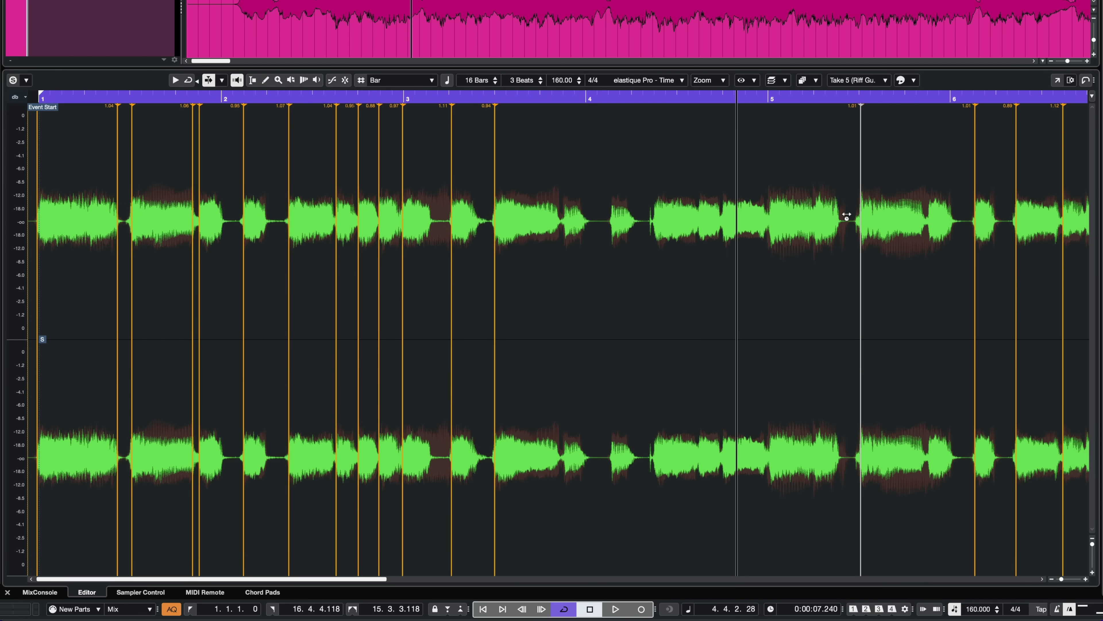
left_click_drag(838, 217, 842, 217)
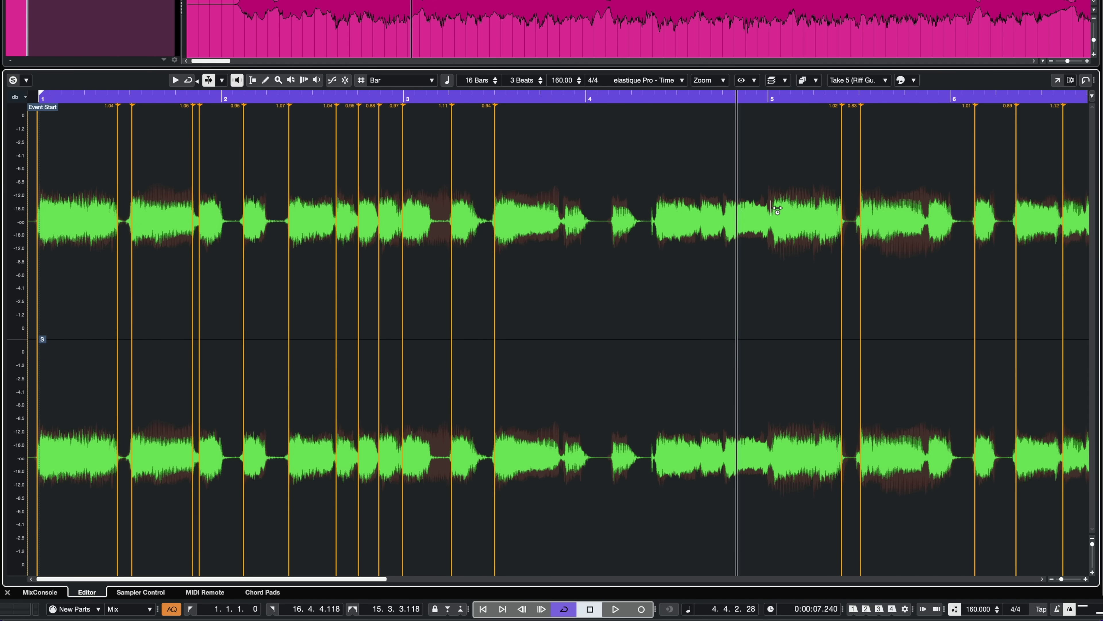
left_click_drag(773, 210, 706, 210)
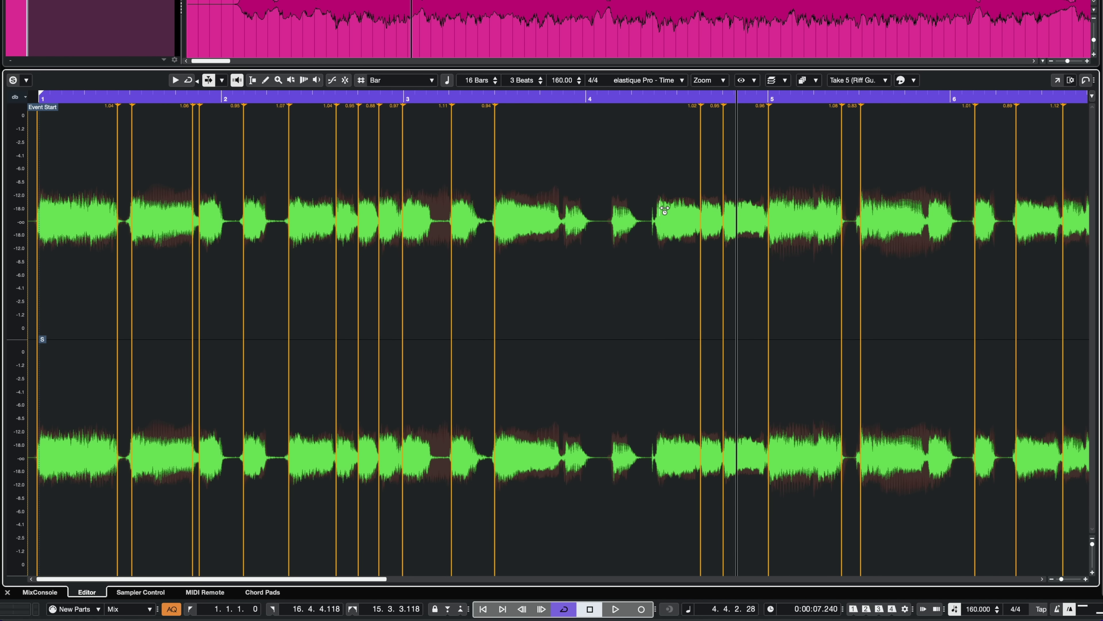
key("space")
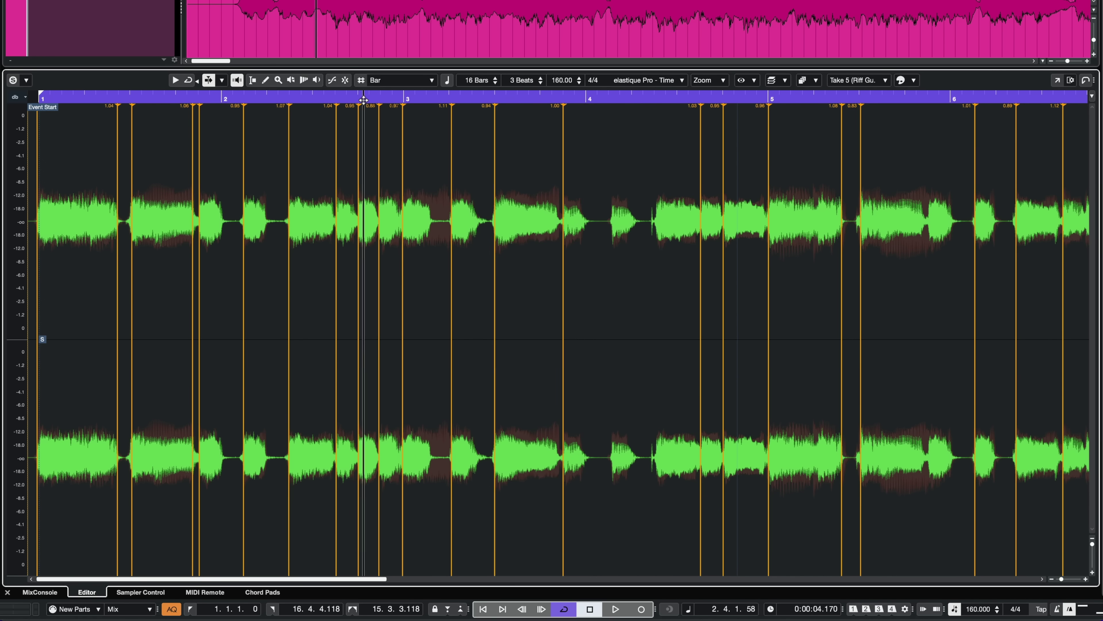
key("space")
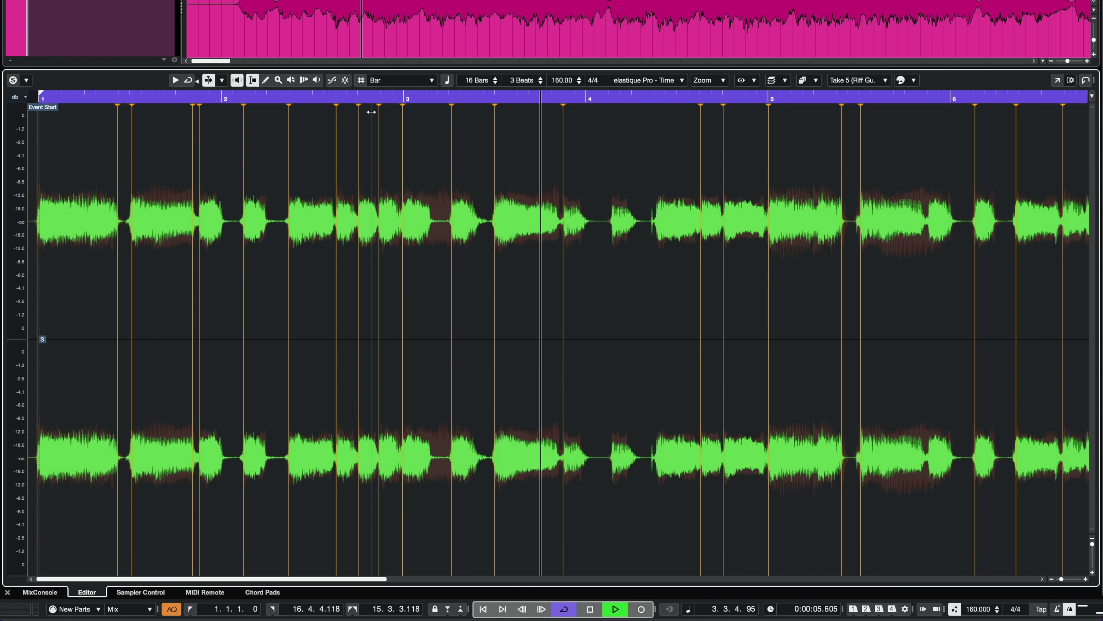
key("space")
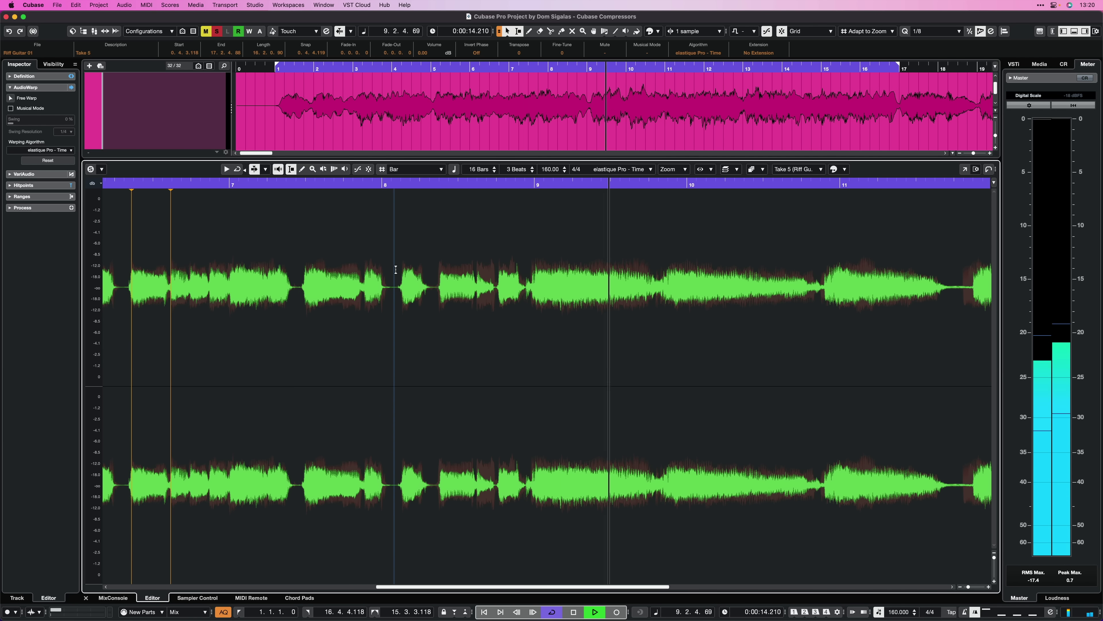
Step: Turn on free warp and add warp markers around bar 8 and before bar 9, checking by playback
key("space")
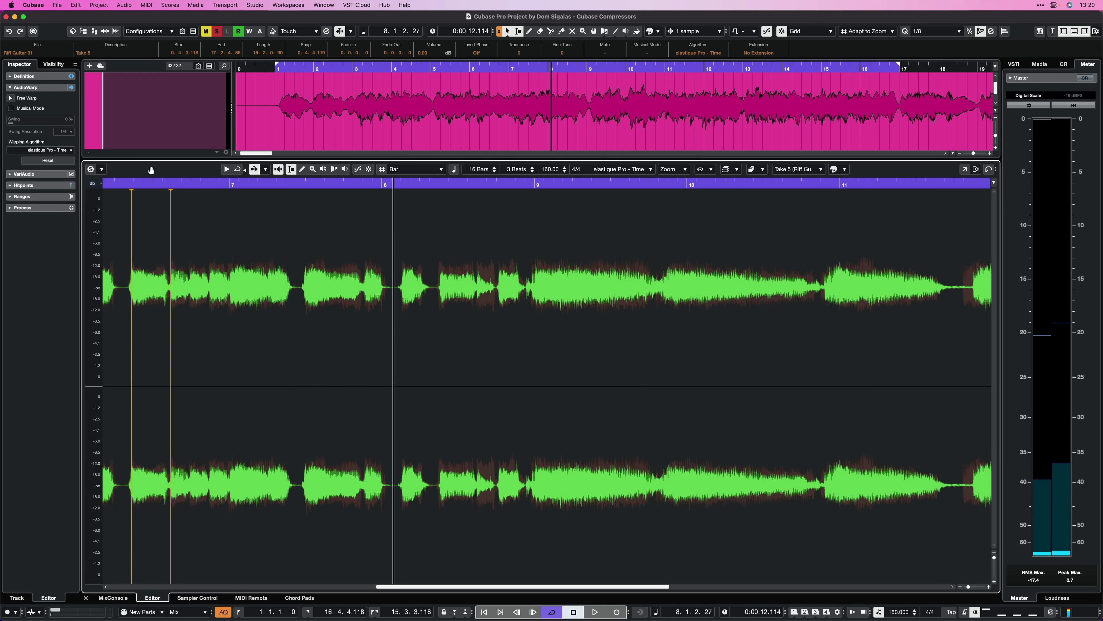
left_click(10, 99)
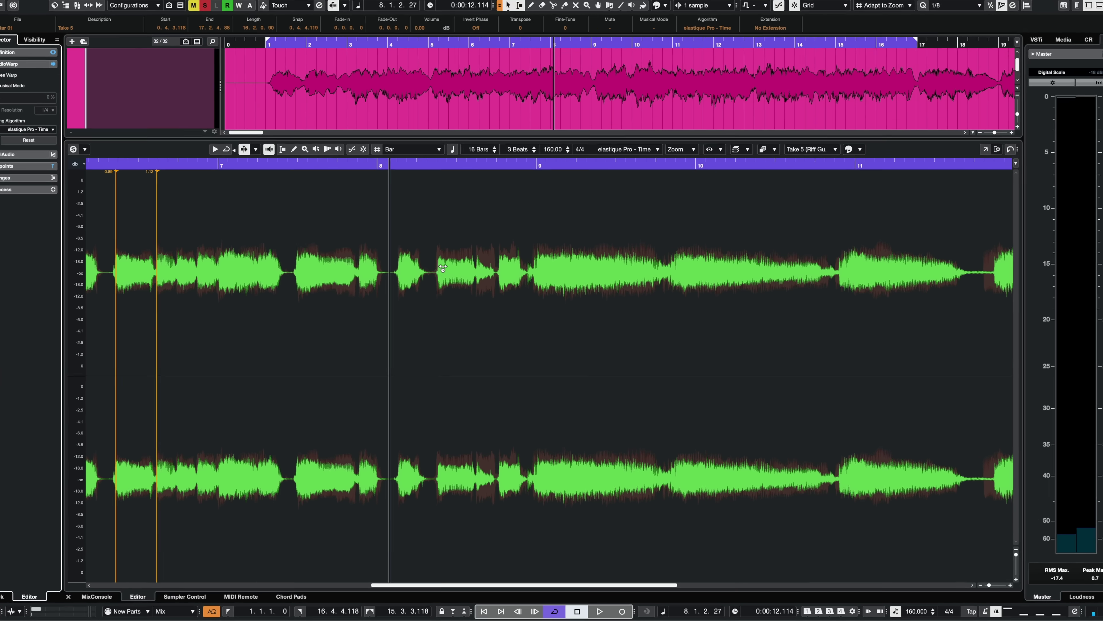
left_click(437, 281)
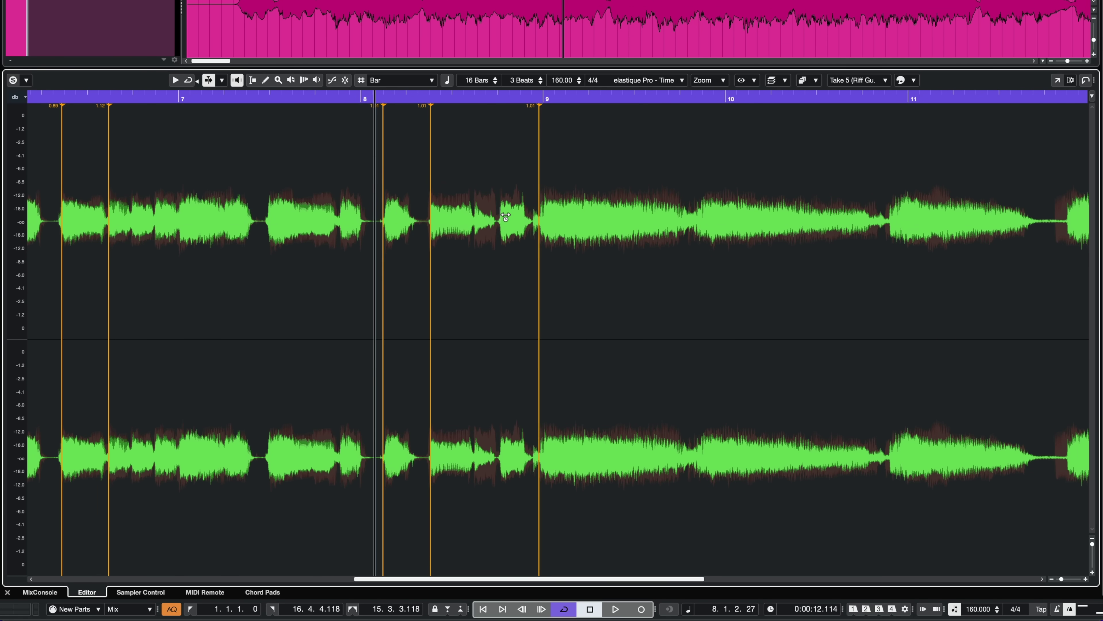
left_click(500, 216)
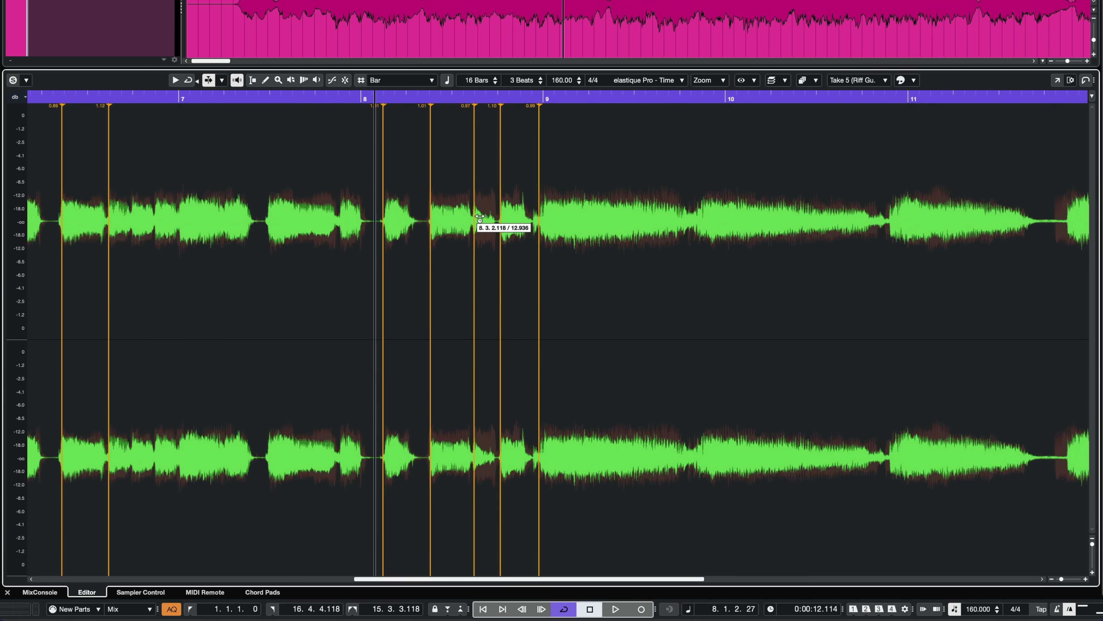
key("space")
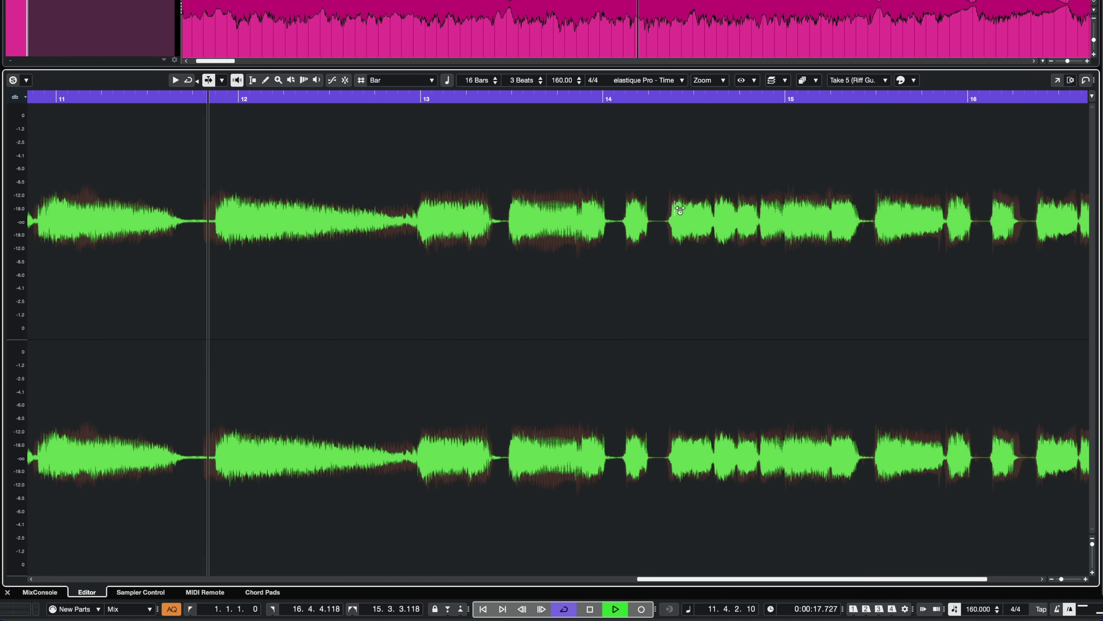
key("space")
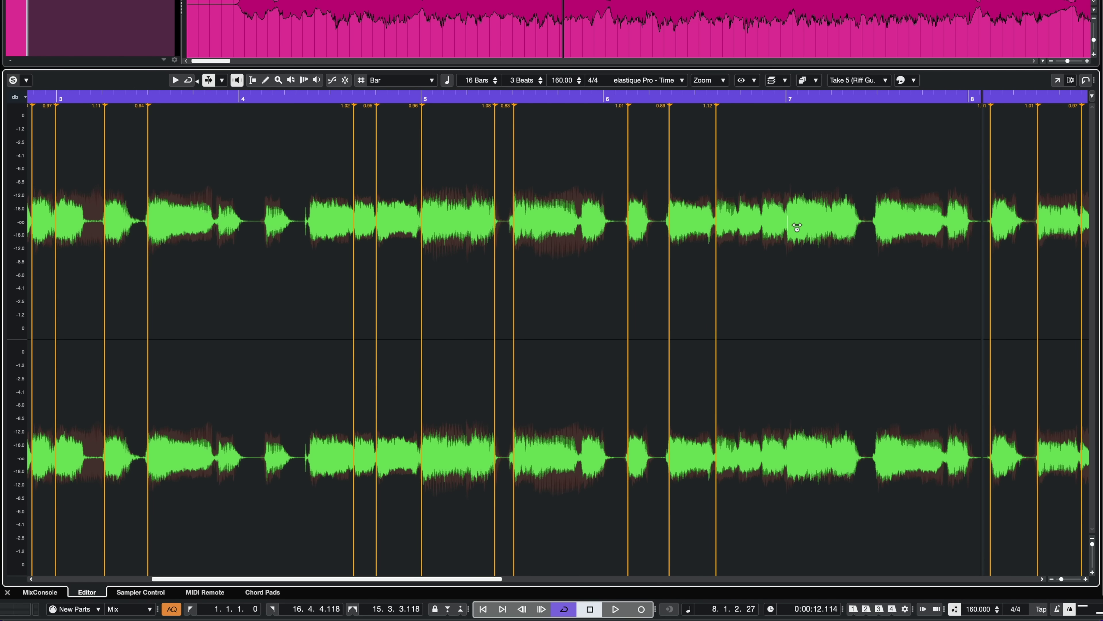
Step: Add and fine-tune warp markers around bars 11–12, then play from bar 9 to check
key("g")
key("g")
key("g")
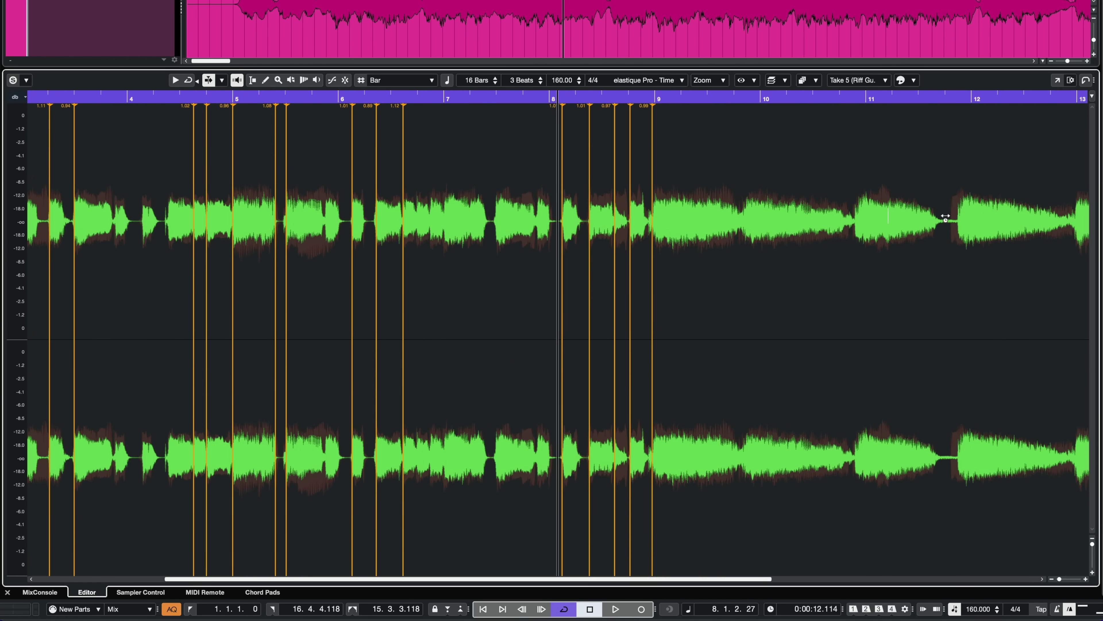
left_click(959, 217)
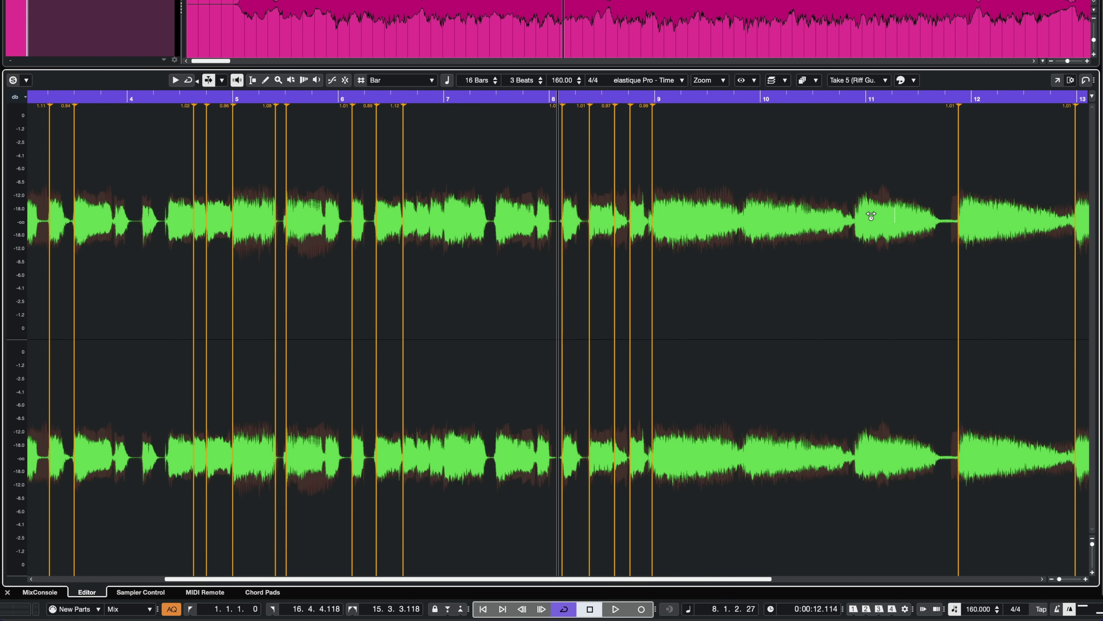
left_click(856, 213)
left_click_drag(963, 218, 959, 217)
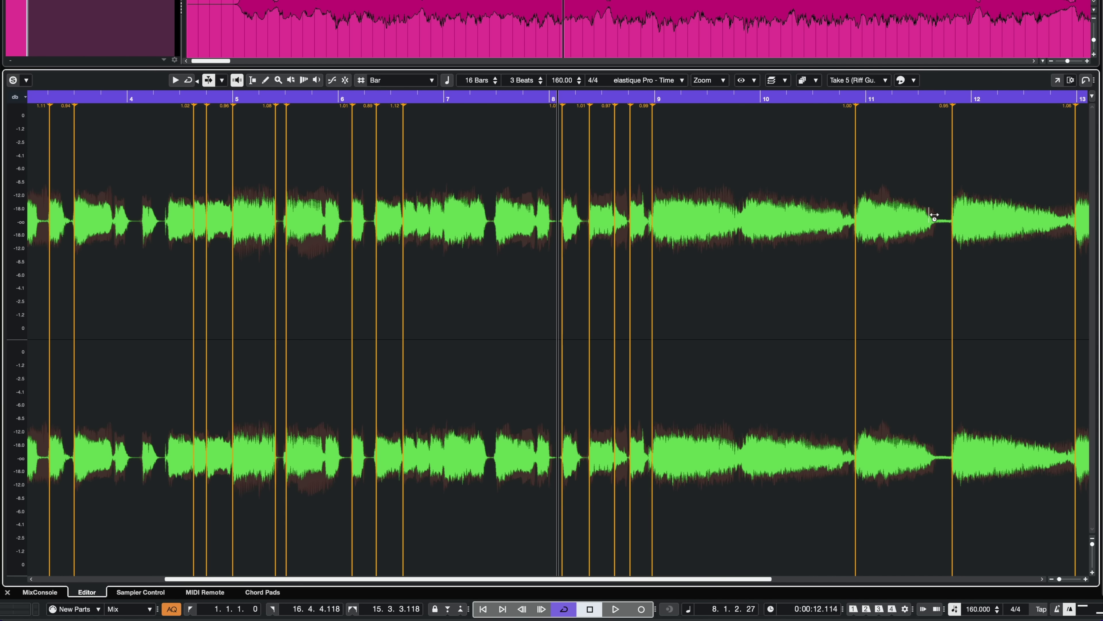
left_click_drag(936, 218, 940, 219)
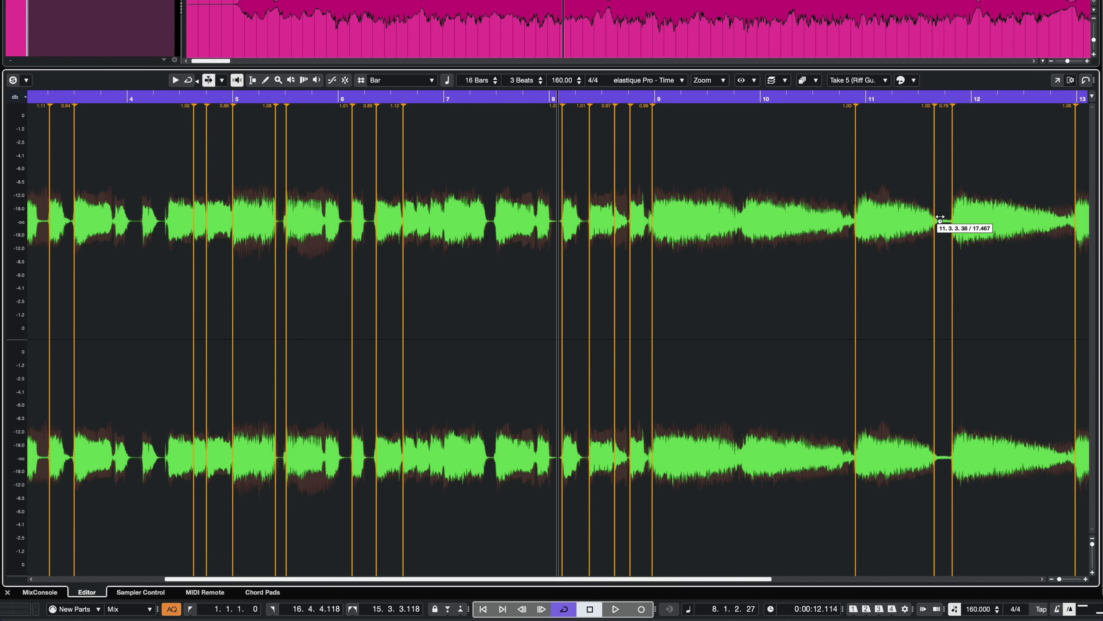
left_click(717, 155)
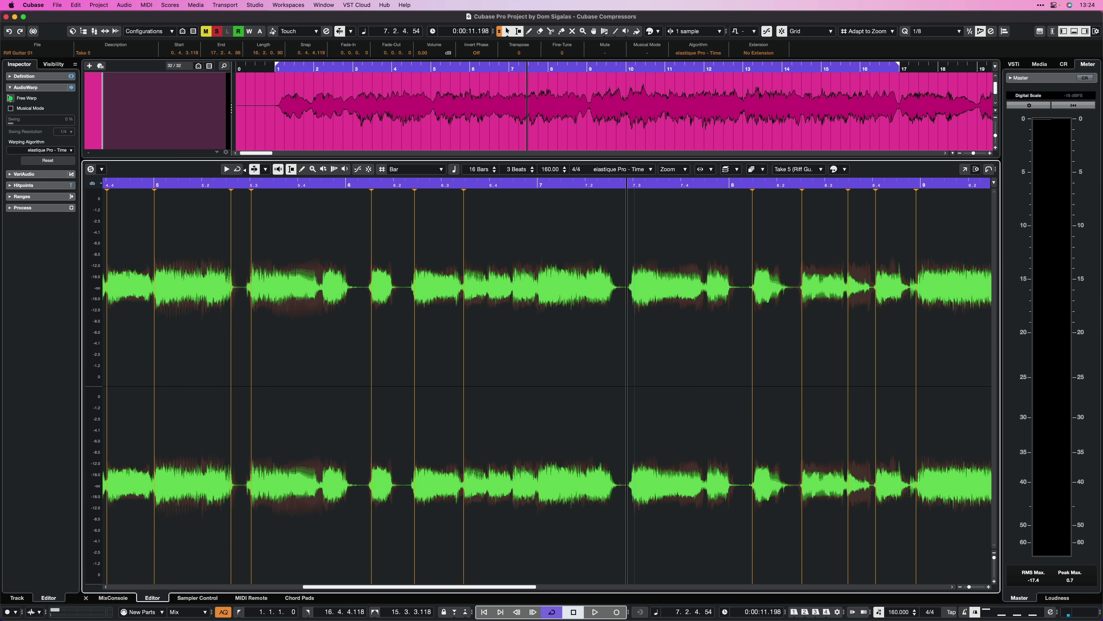
Step: Adjust free-warp markers near 7.3, 7.4 and bar 8 while playing the take against the reference
left_click(9, 98)
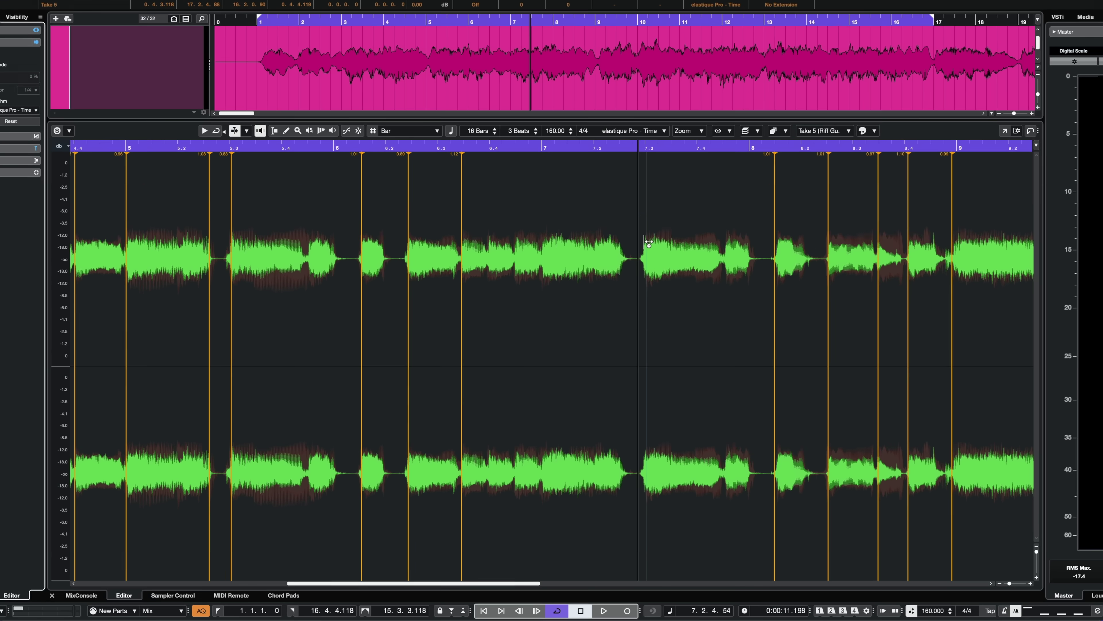
left_click(644, 243)
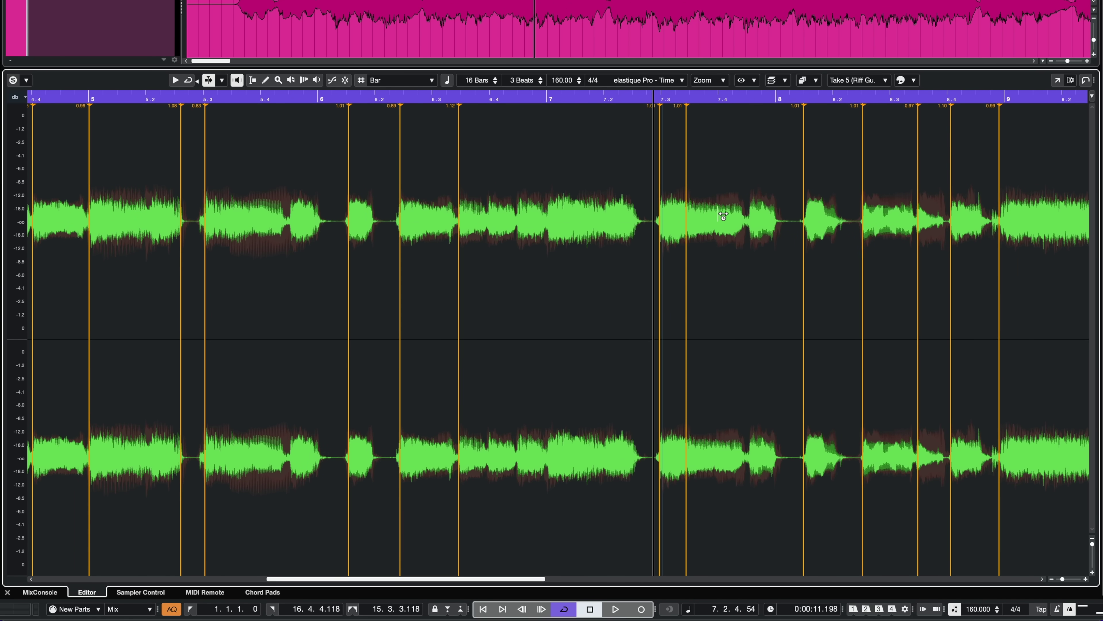
key("space")
key("space")
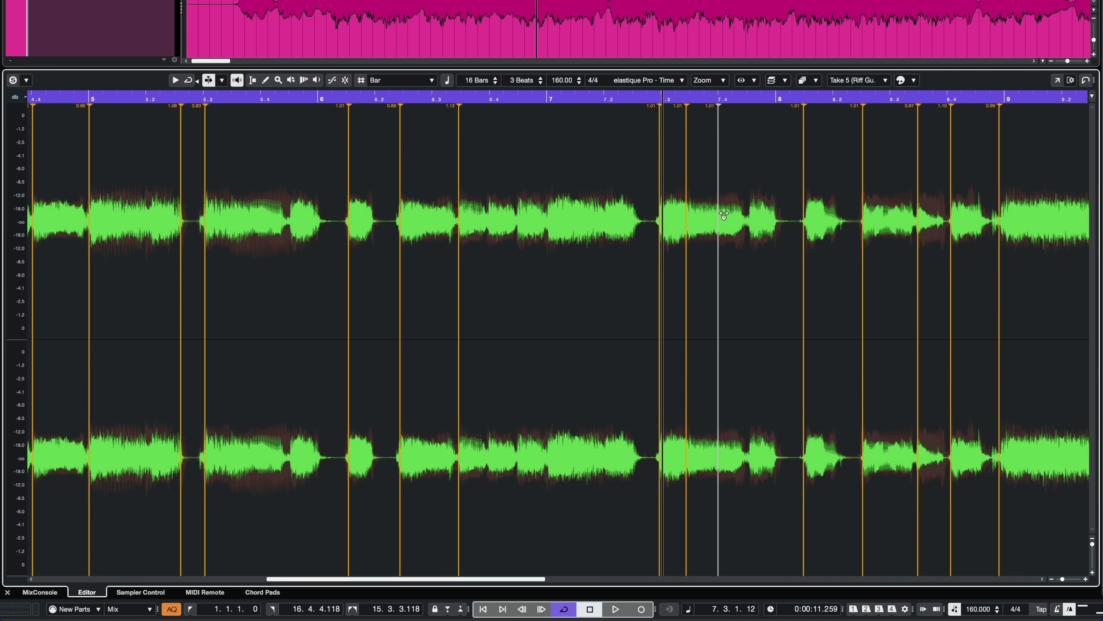
left_click_drag(723, 215, 729, 218)
key("space")
key("space")
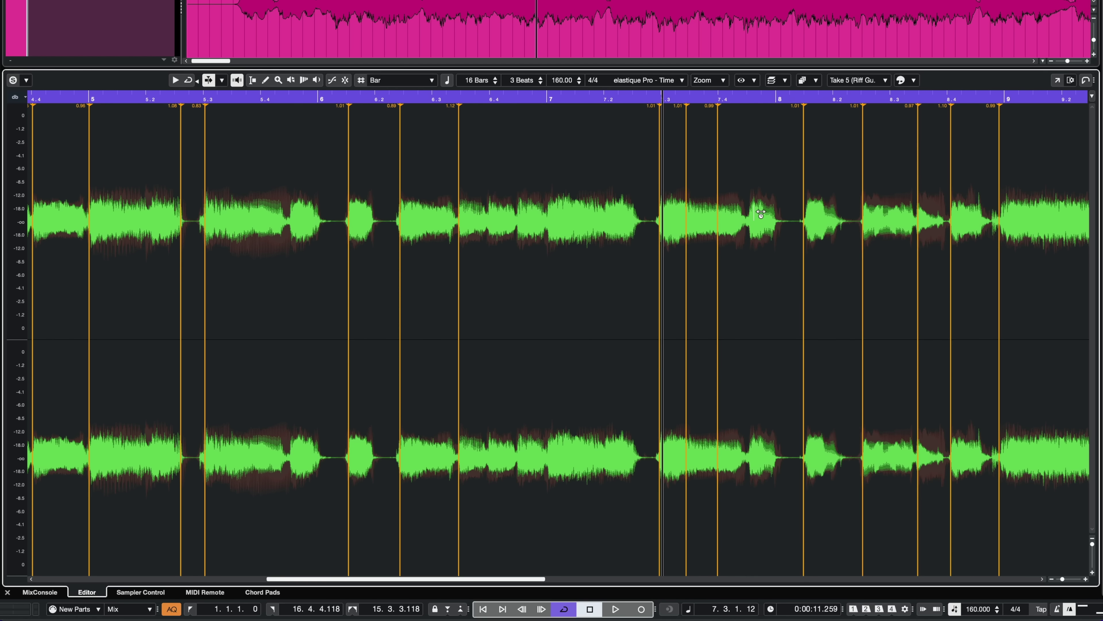
left_click_drag(756, 212, 757, 213)
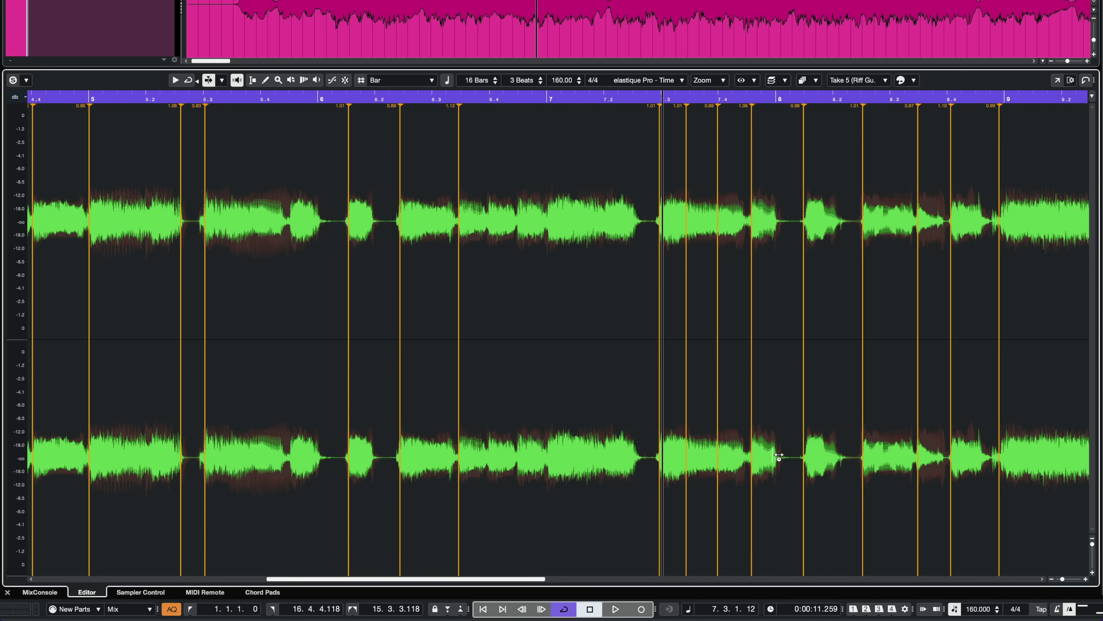
left_click_drag(784, 454, 785, 454)
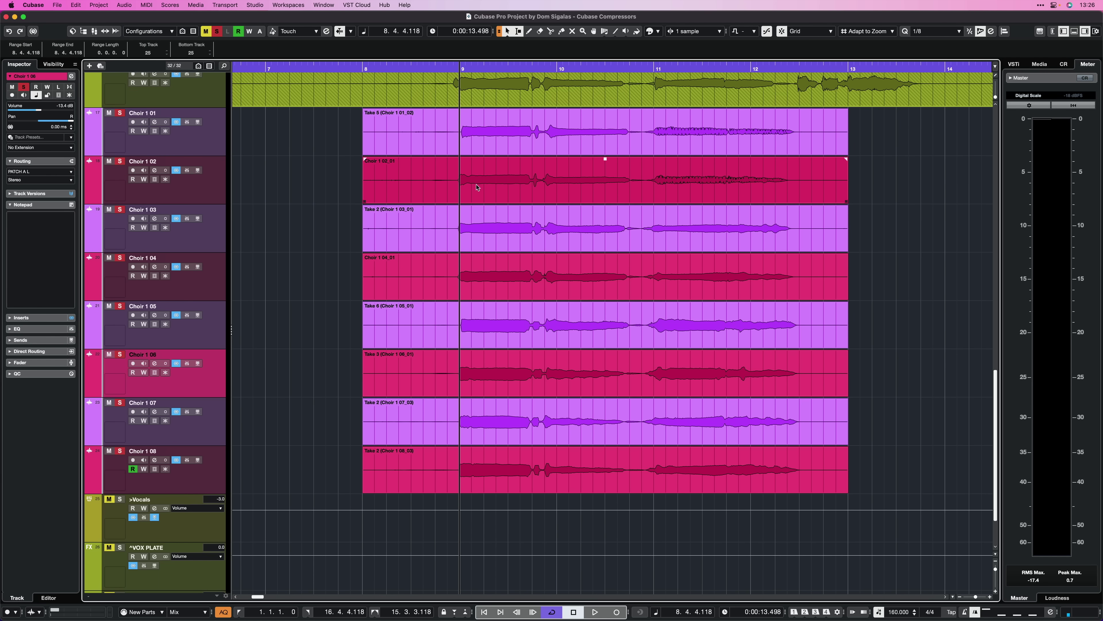
Step: While the choir plays, give the Choir 1 08 track a green colour swatch
key("space")
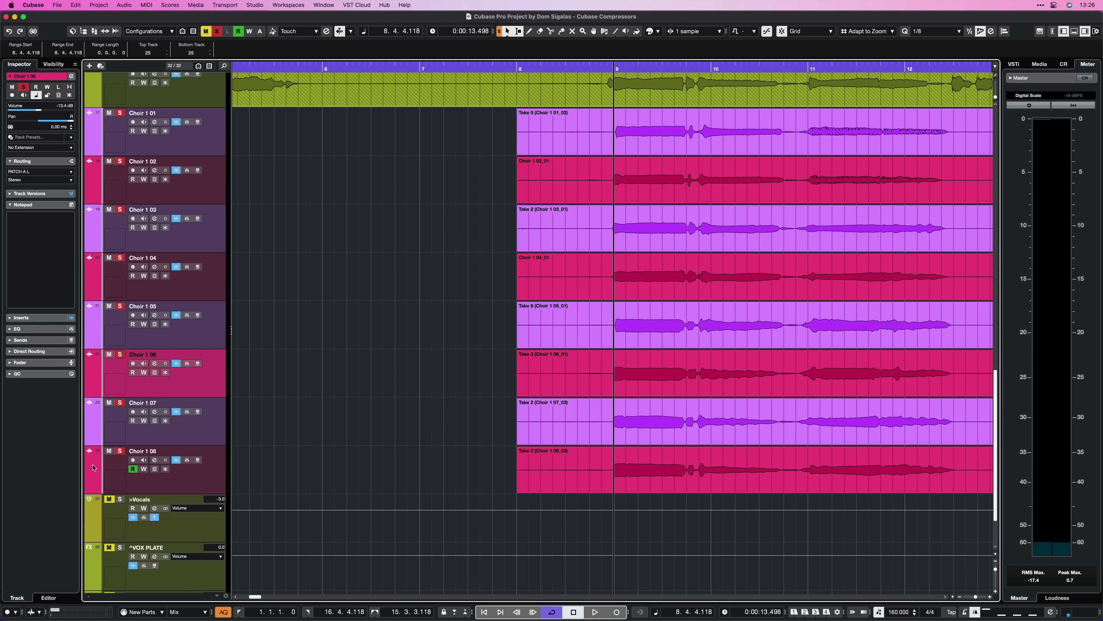
left_click(97, 466)
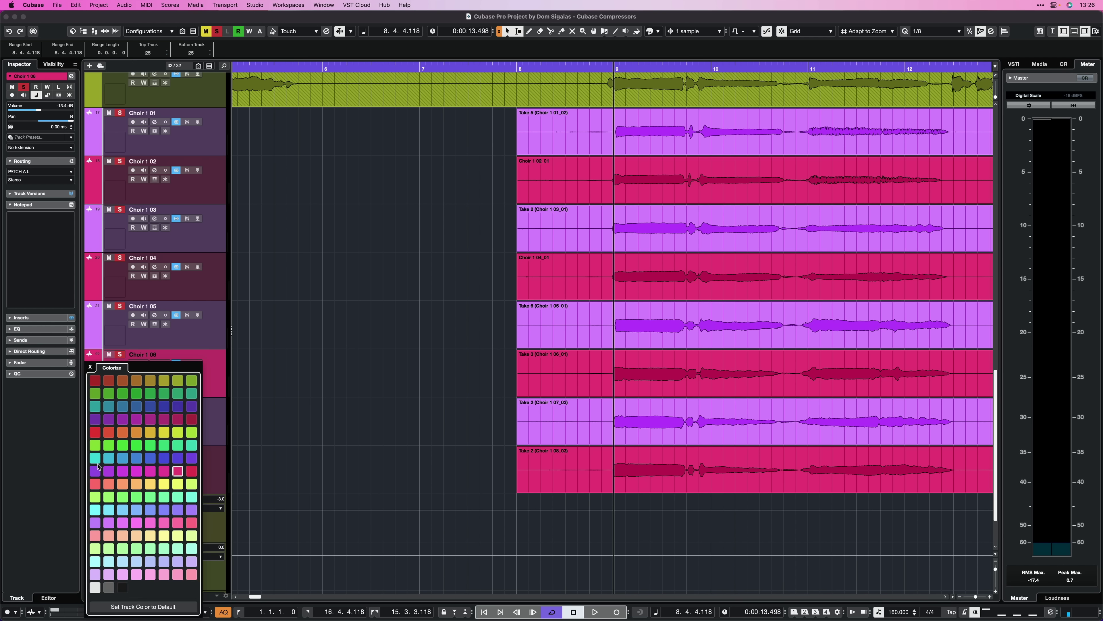
left_click(137, 396)
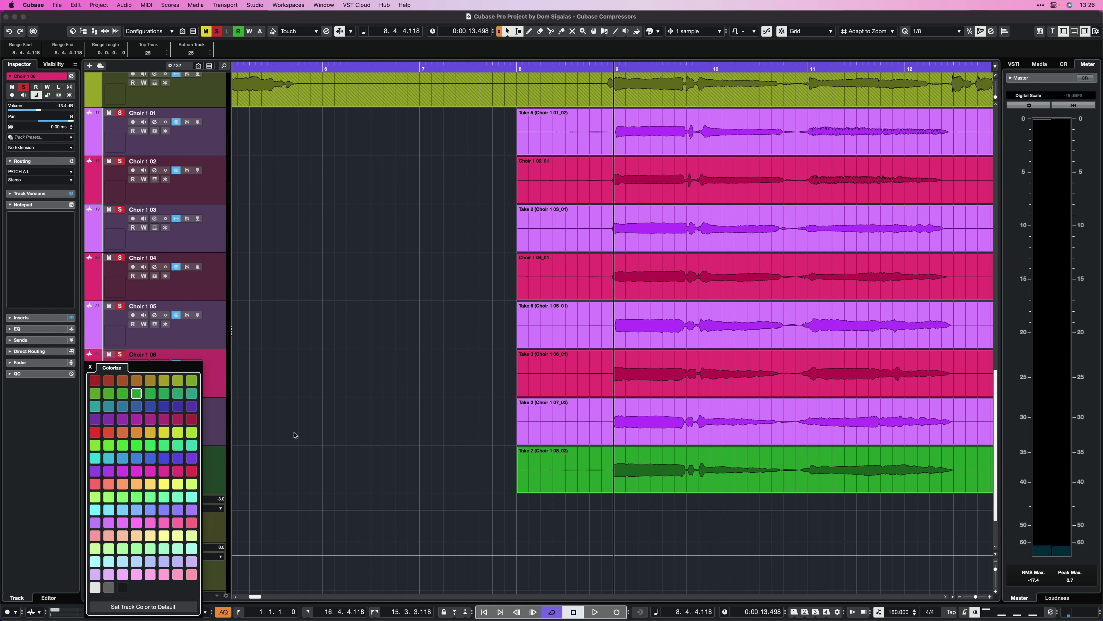
left_click(535, 489)
Step: Marquee-select all eight choir takes
scroll(424, 488, "left", 5)
left_click(303, 478)
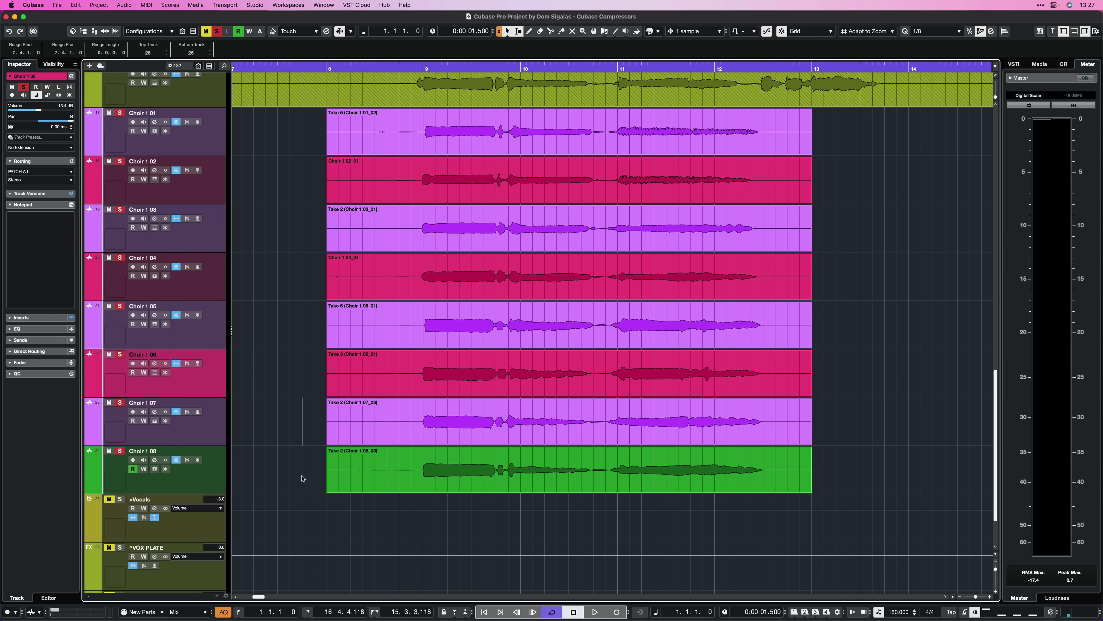
left_click_drag(302, 479, 465, 115)
Step: Open the first choir take in the editor, then close it and clear the selection
double_click(465, 116)
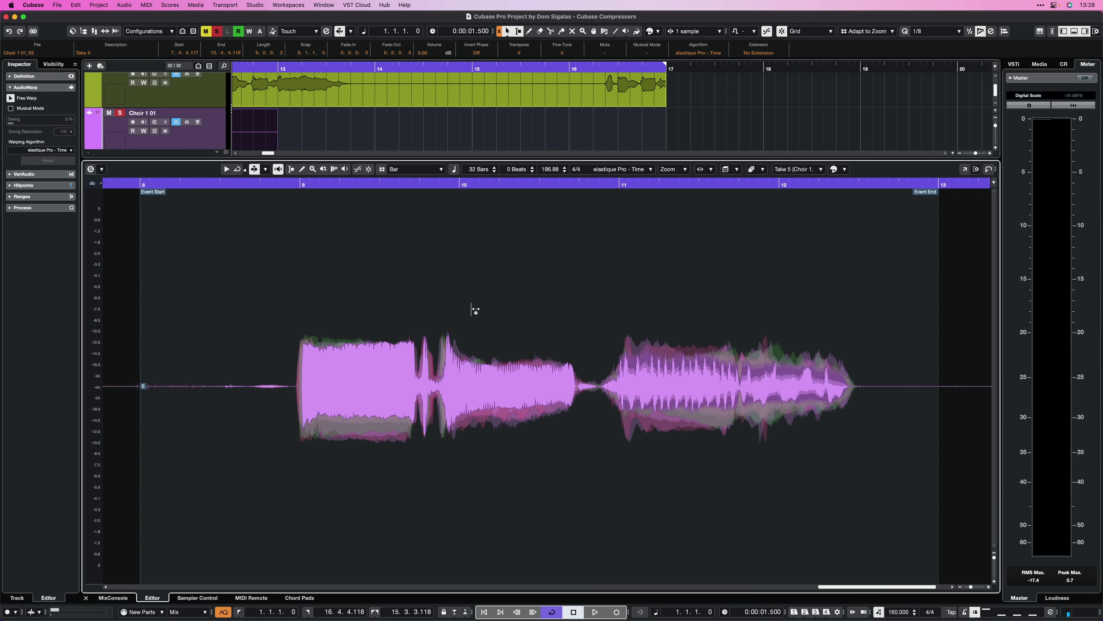
key("super+e")
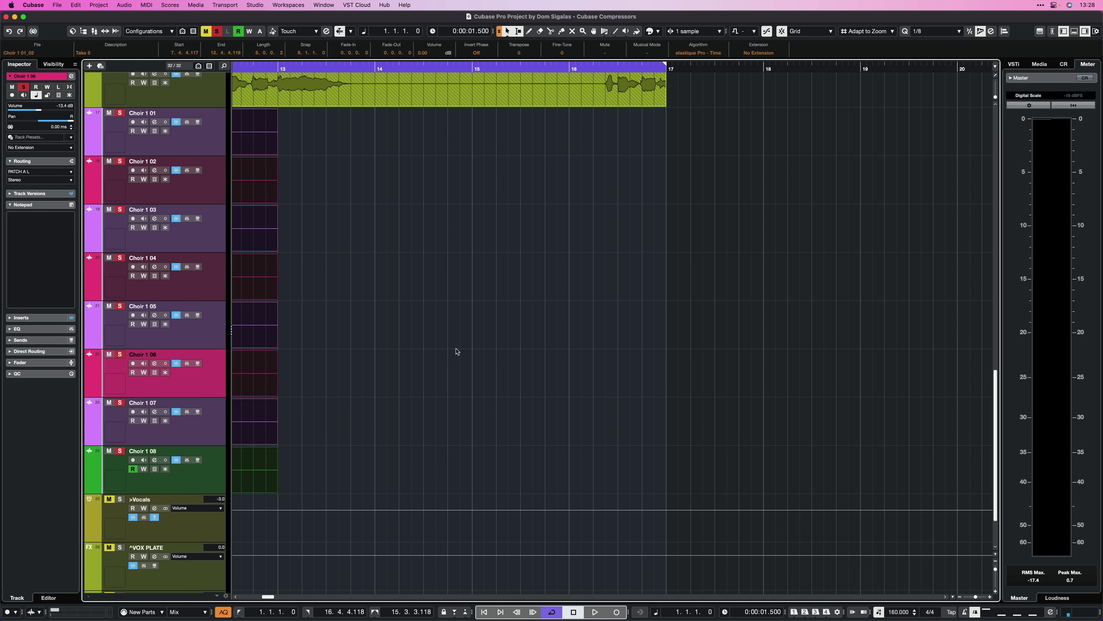
scroll(510, 349, "left", 15)
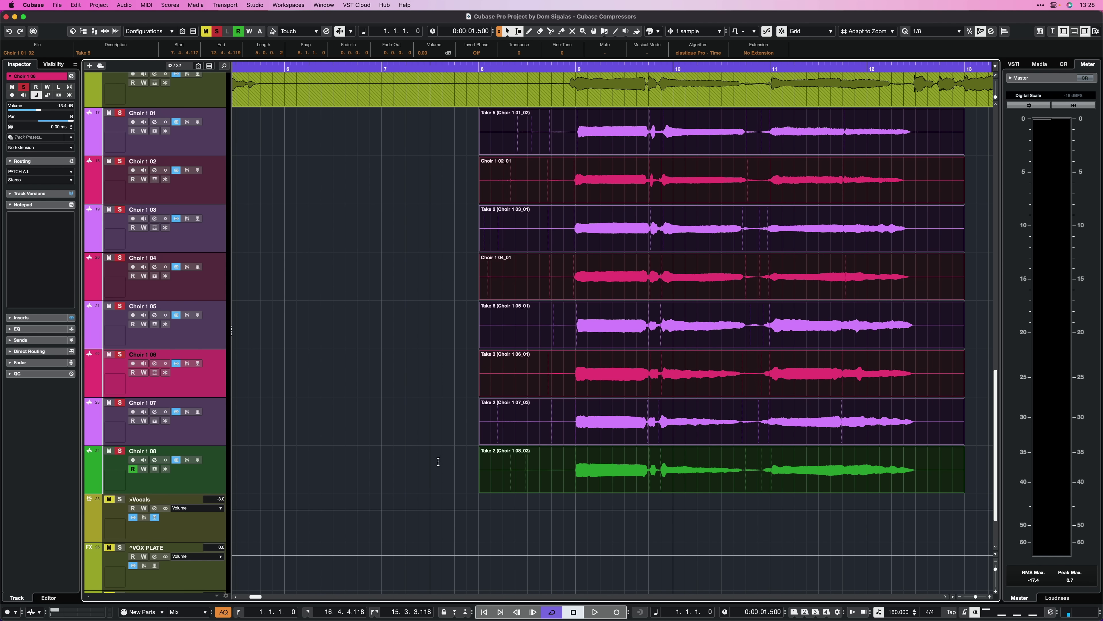
left_click(443, 463)
Step: Open Choir 1 07 with the green Choir 1 08 guide and warp three onsets to match it
left_click_drag(499, 474, 499, 474)
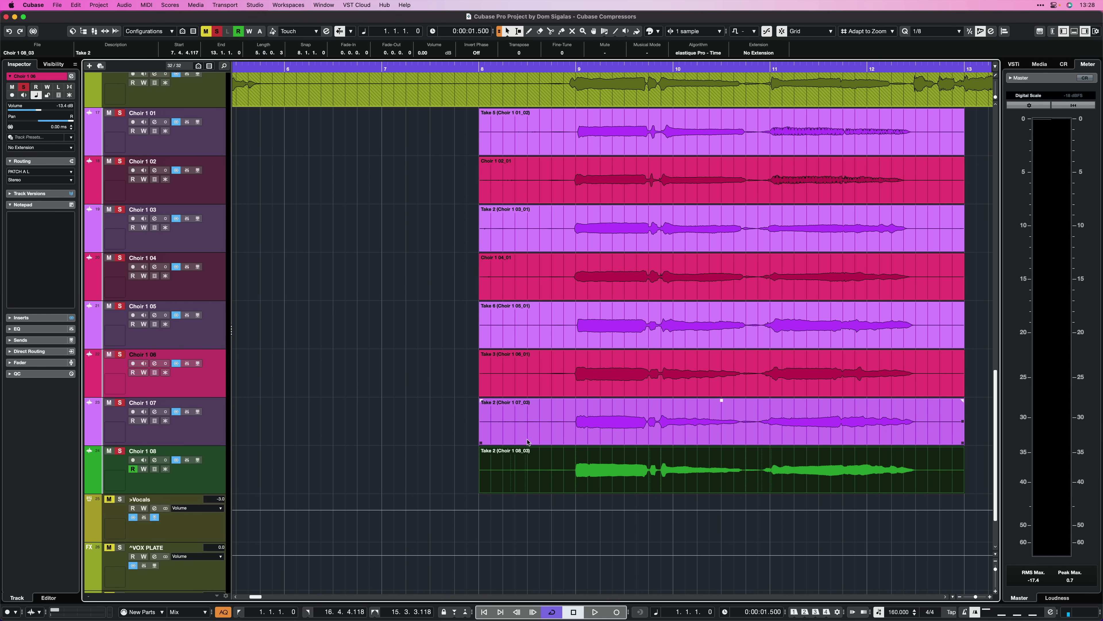
left_click(534, 430, "shift")
double_click(535, 430)
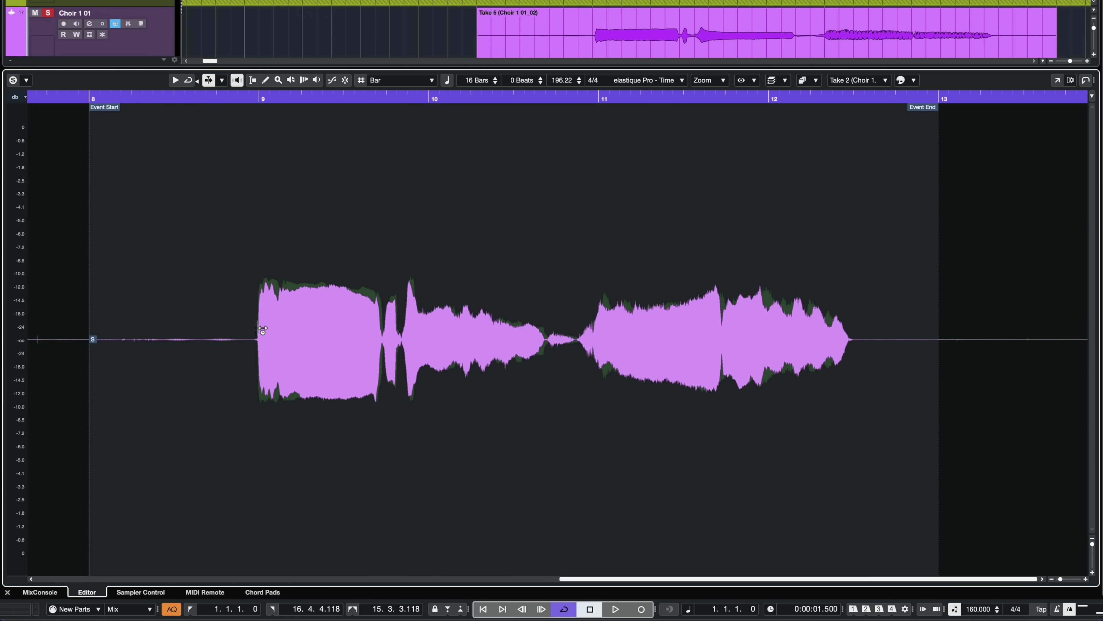
left_click(260, 330)
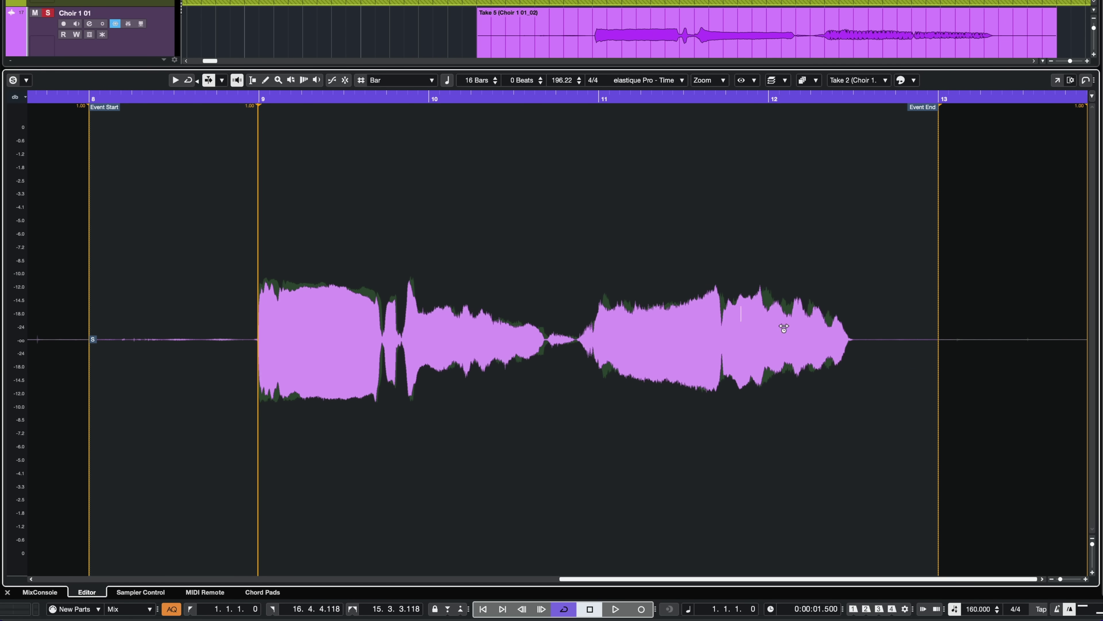
left_click_drag(596, 317, 606, 316)
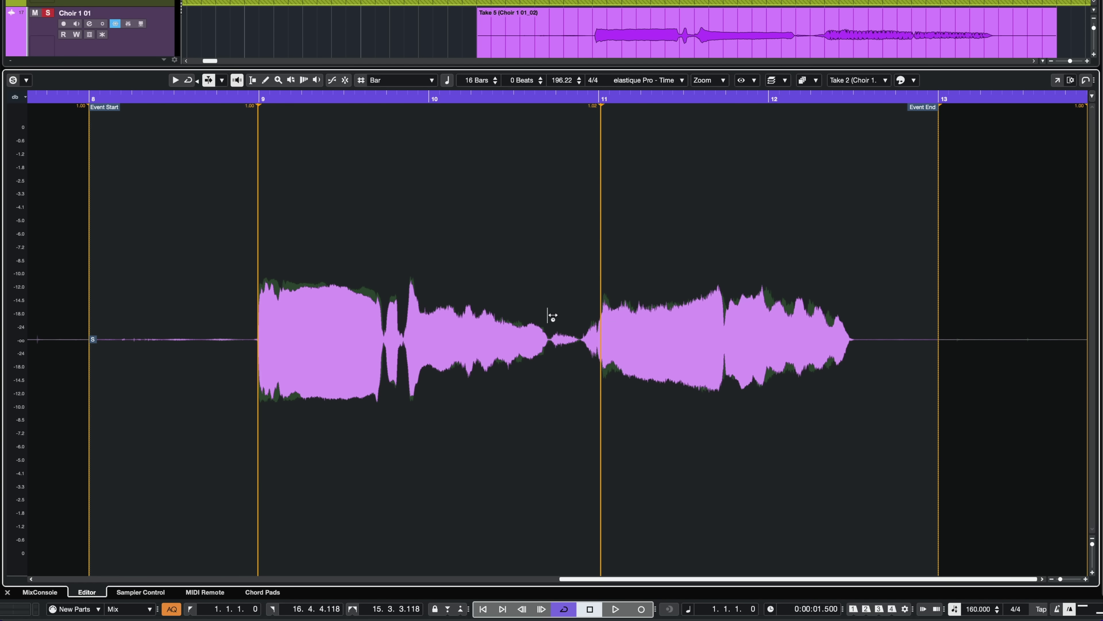
left_click_drag(415, 316, 416, 316)
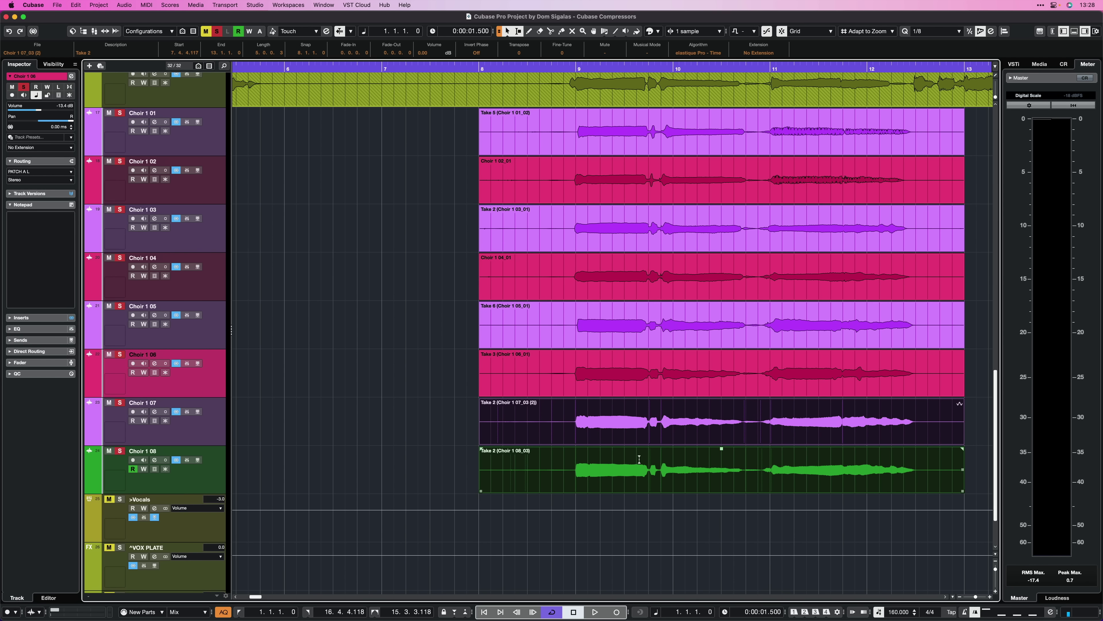
Step: Warp Choir 1 06's onsets around bars 10–12 to the green guide, then start on the next take
left_click(639, 459)
double_click(649, 378)
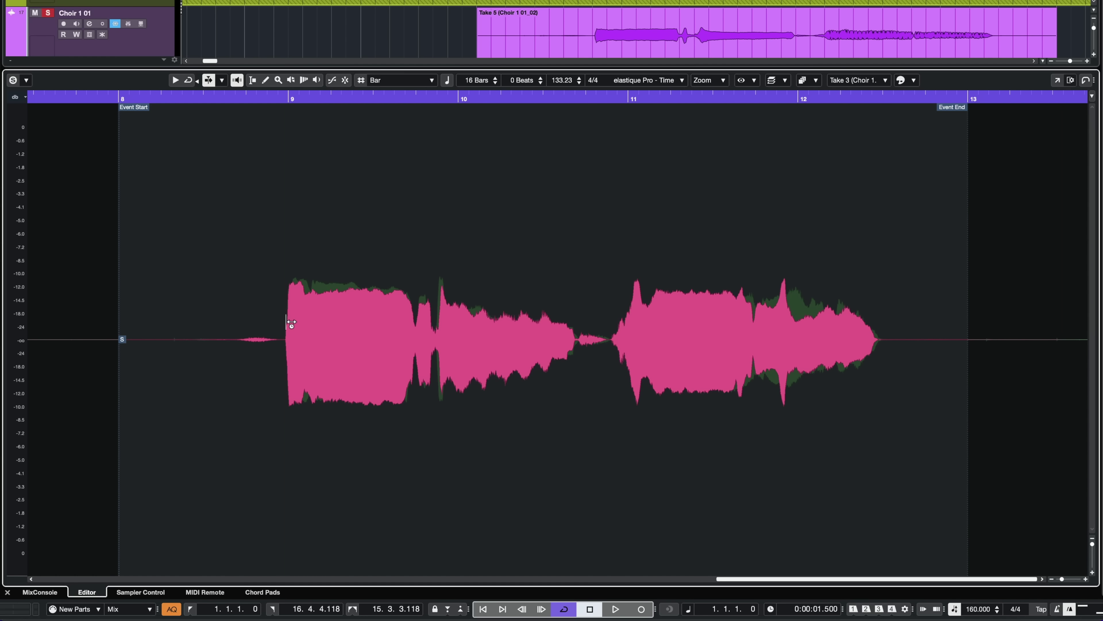
left_click(291, 323)
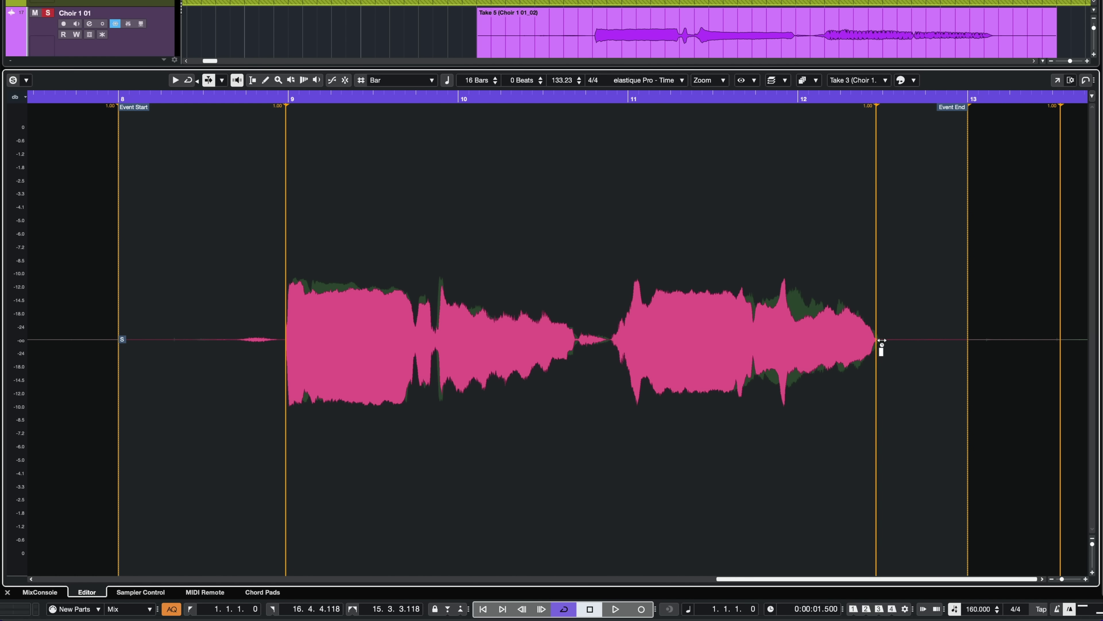
left_click_drag(882, 340, 884, 340)
left_click_drag(446, 309, 423, 315)
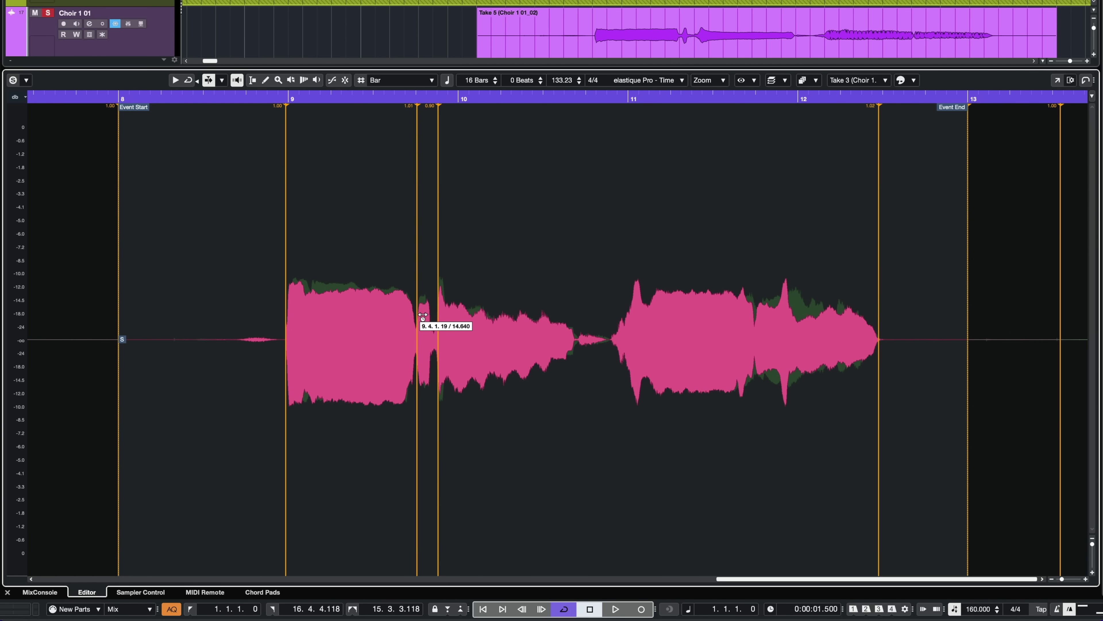
left_click_drag(575, 340, 580, 341)
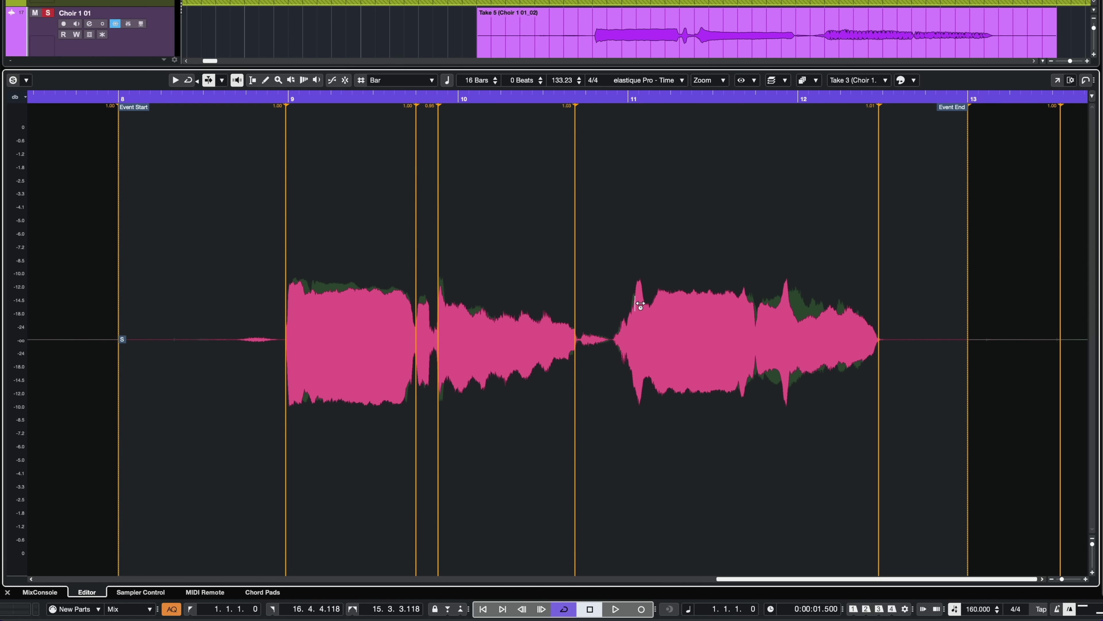
left_click_drag(759, 315, 767, 316)
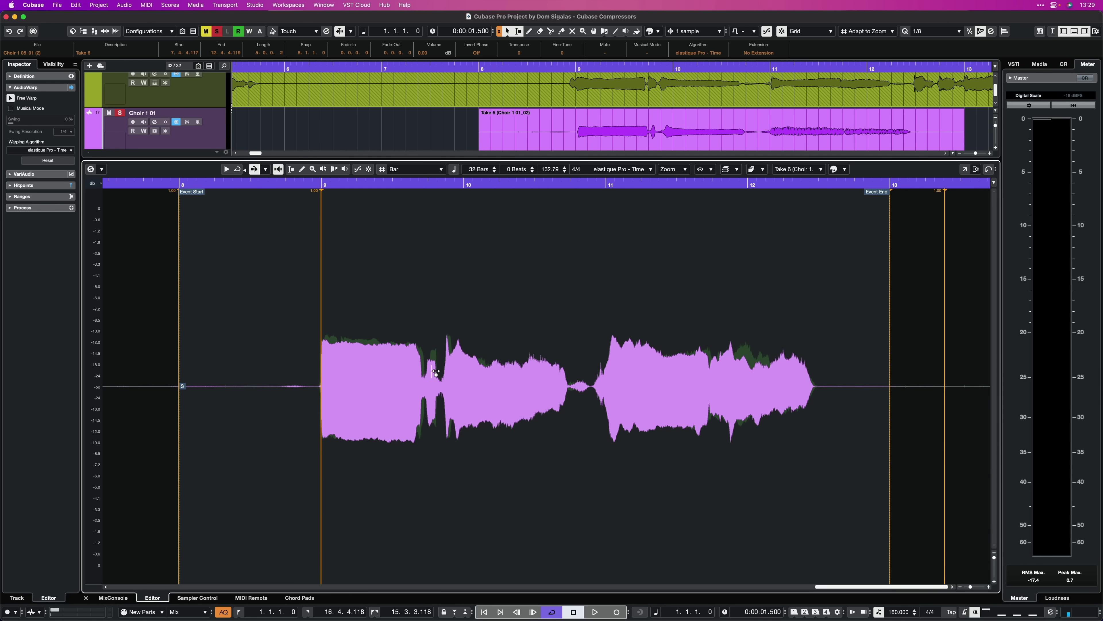
left_click_drag(427, 372, 451, 361)
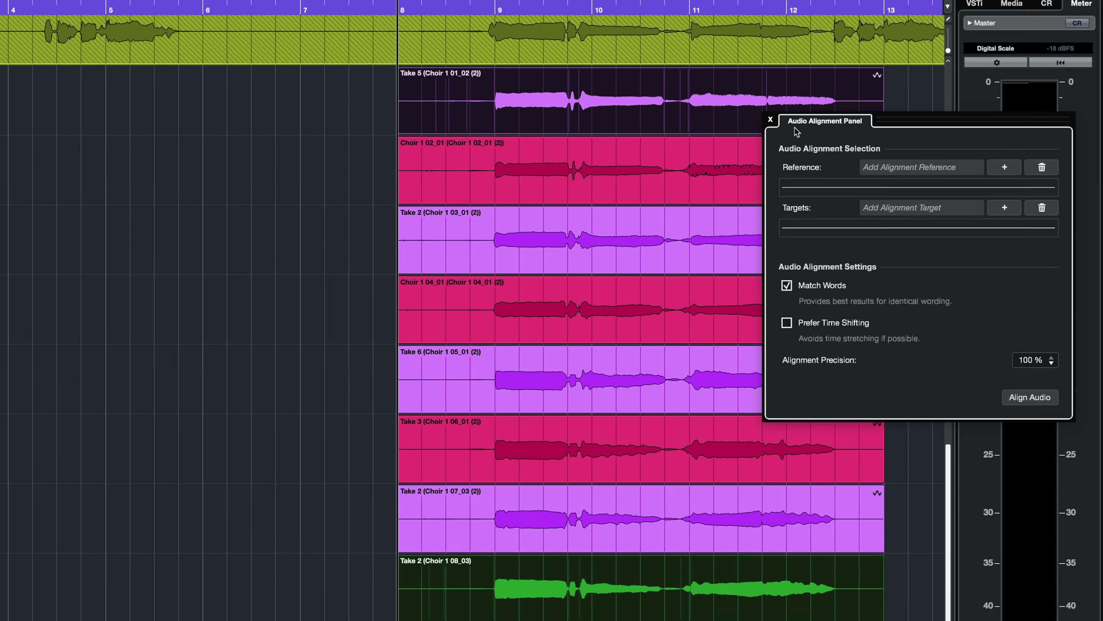
Step: Close the Audio Alignment Panel, leaving the eight warped Choir 1 takes visible
left_click(708, 104)
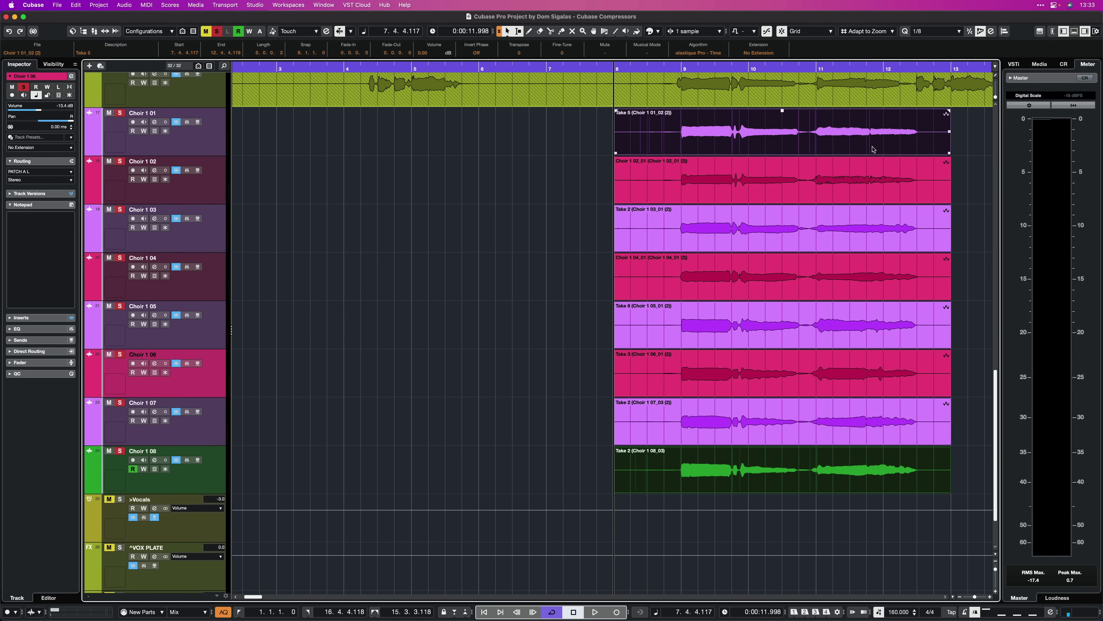